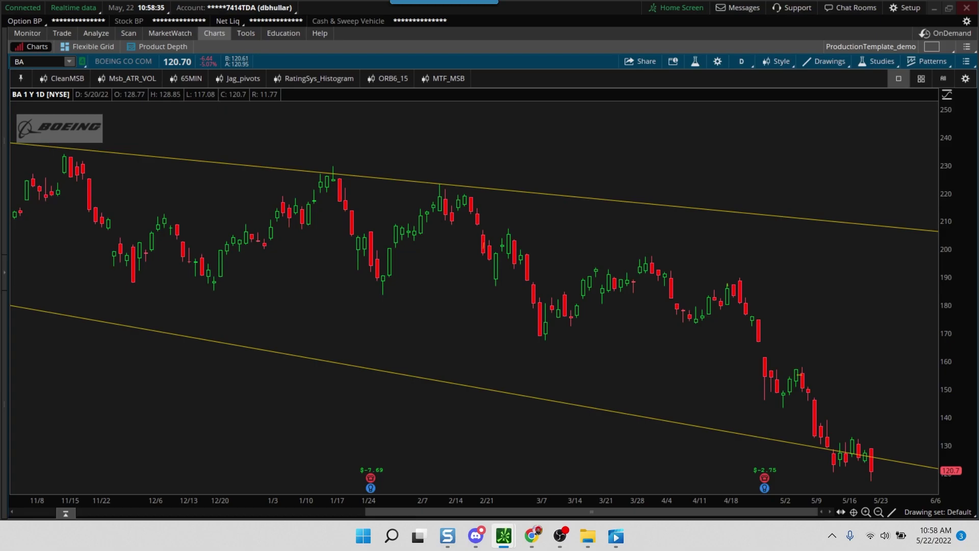
Return to thinkorswim, glance at the watchlist, then hide it and select the Boeing symbol.
key("alt+Tab")
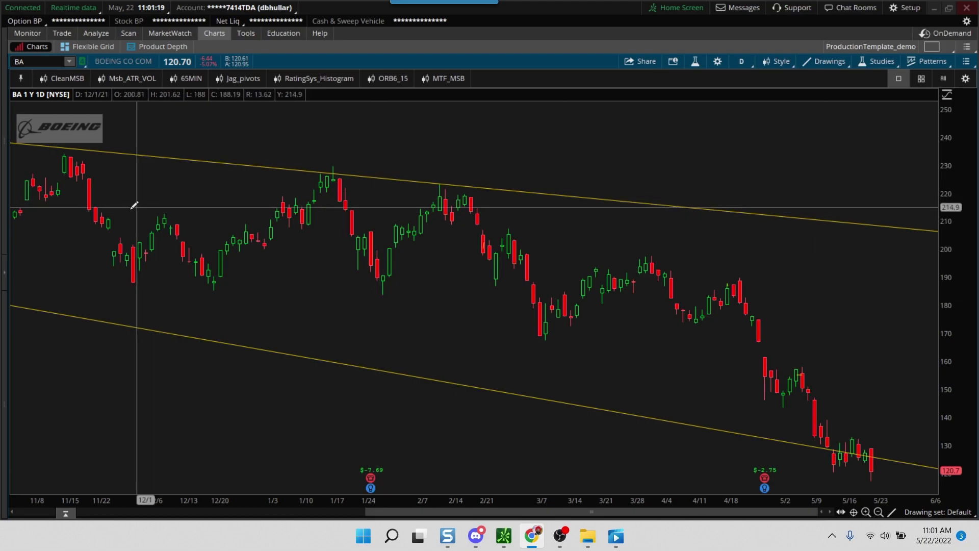
left_click(3, 276)
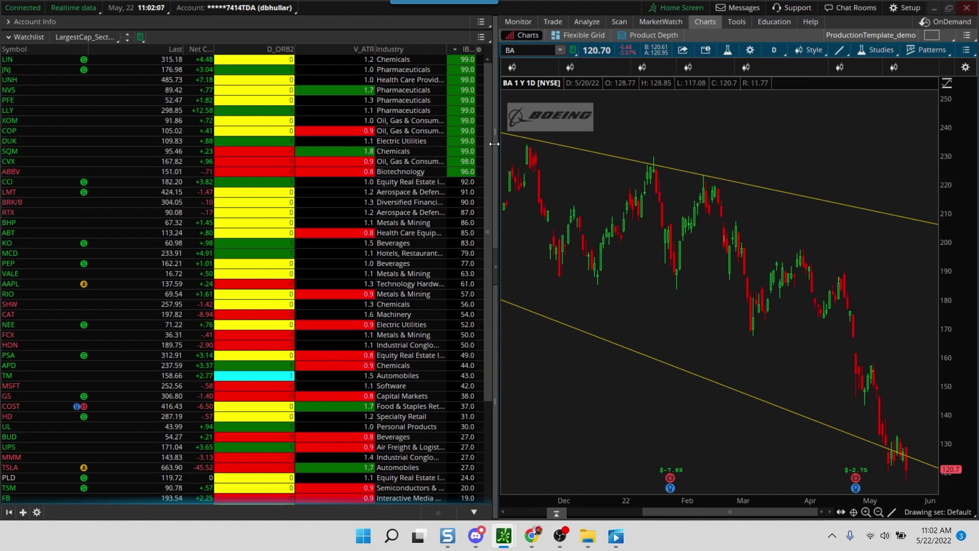
left_click_drag(492, 141, 482, 287)
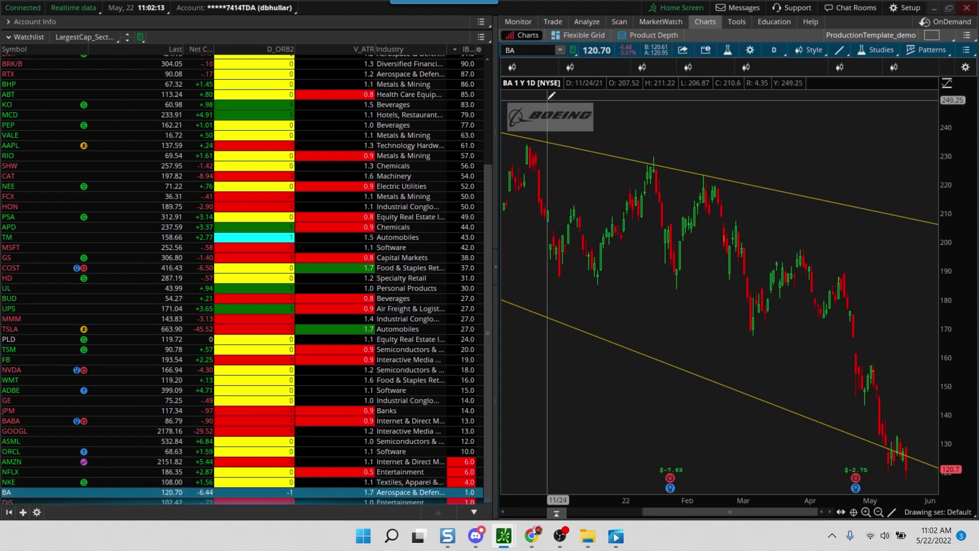
left_click(530, 53)
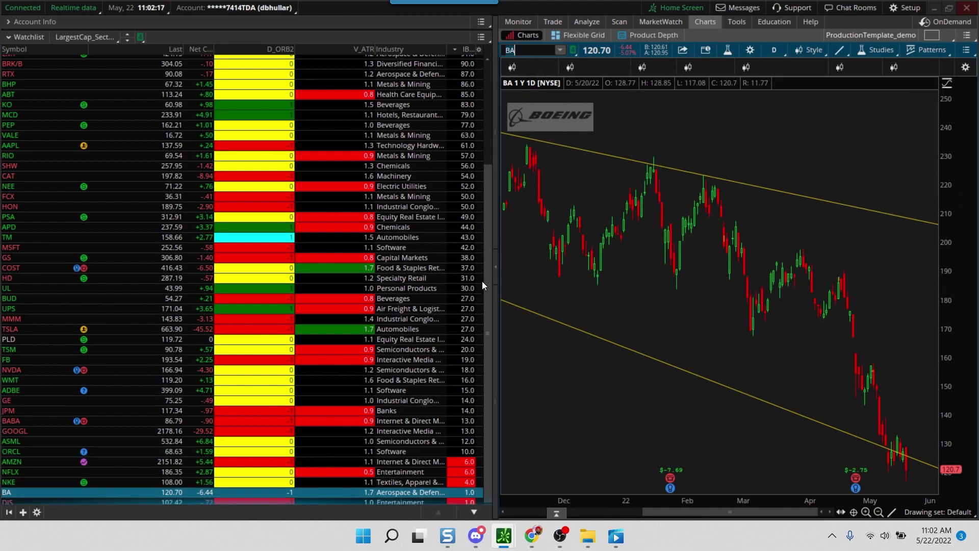
left_click(495, 268)
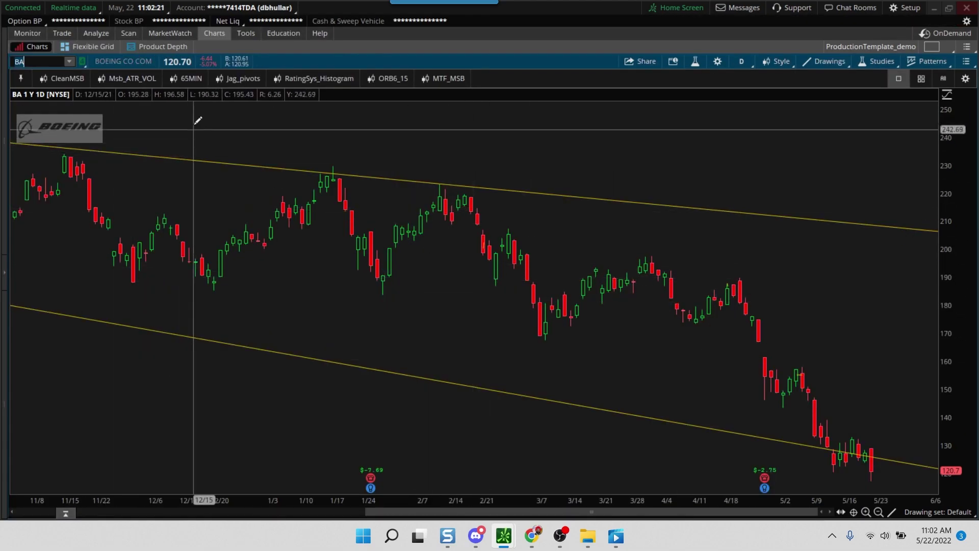
Chart Walt Disney (DIS) briefly, then switch the chart to ExxonMobil (XOM).
key("BackSpace")
key("BackSpace")
type("DIS")
key("Return")
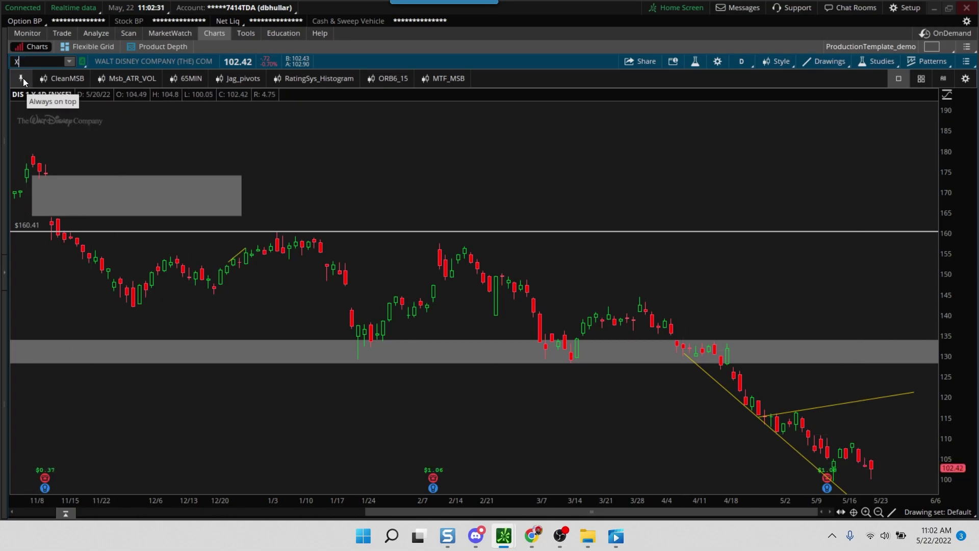
type("XOM")
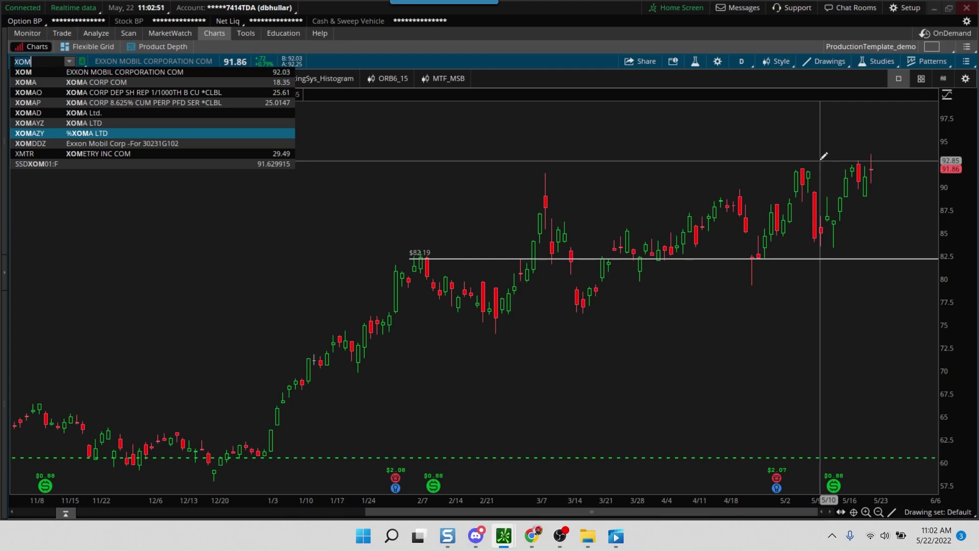
key("Return")
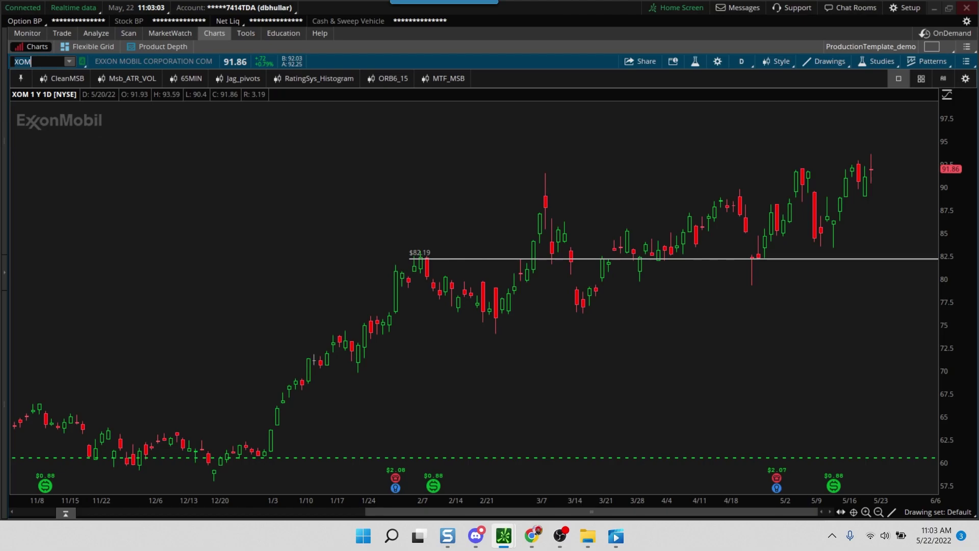
key("alt+Tab")
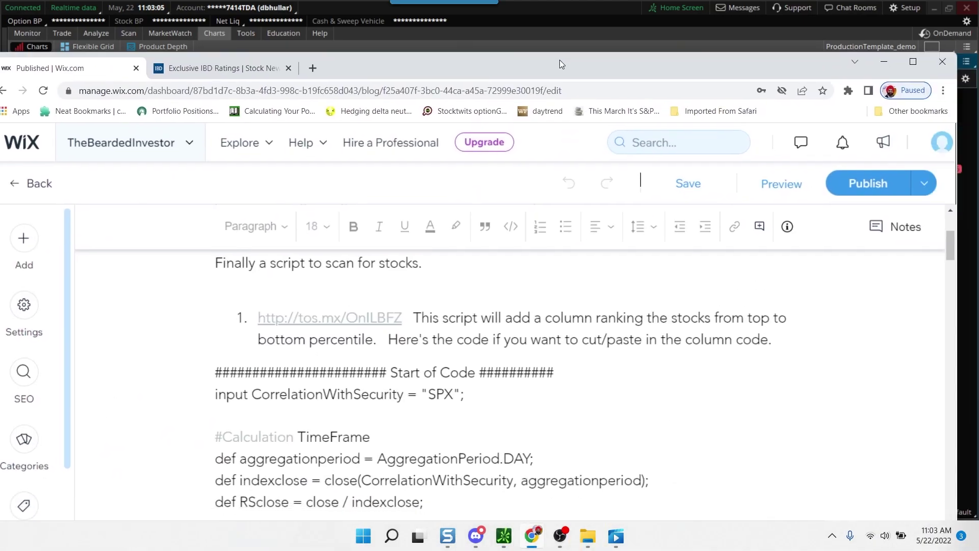
left_click_drag(578, 54, 585, 48)
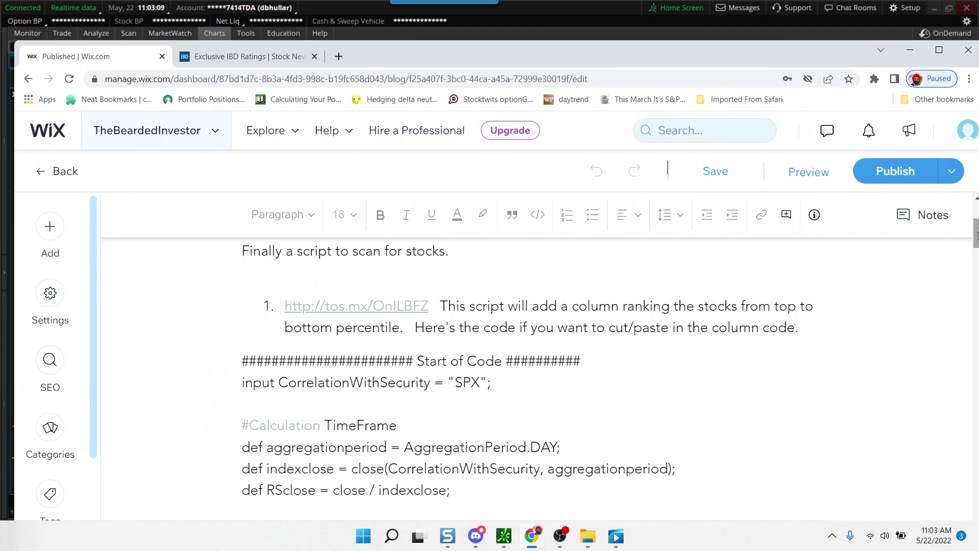
scroll(975, 232, "up", 4)
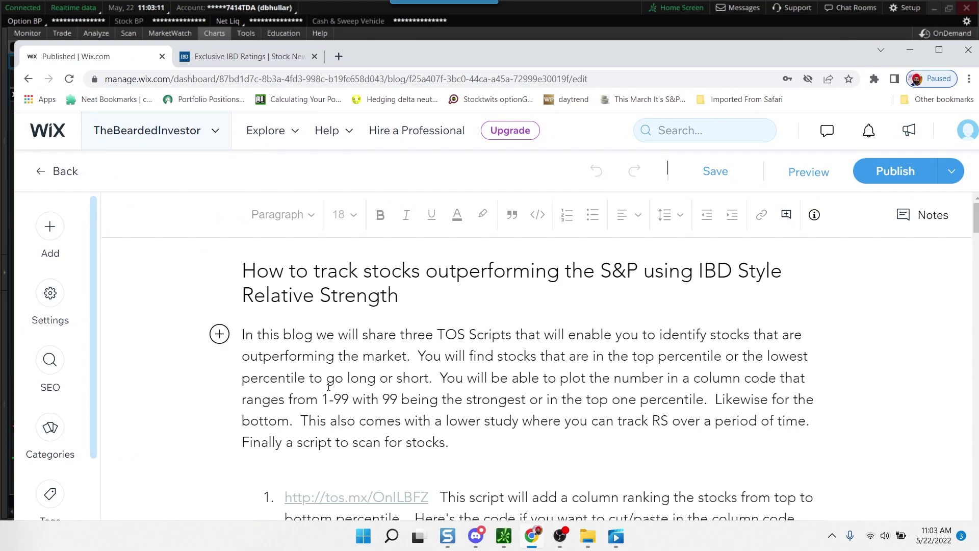
scroll(328, 386, "down", 3)
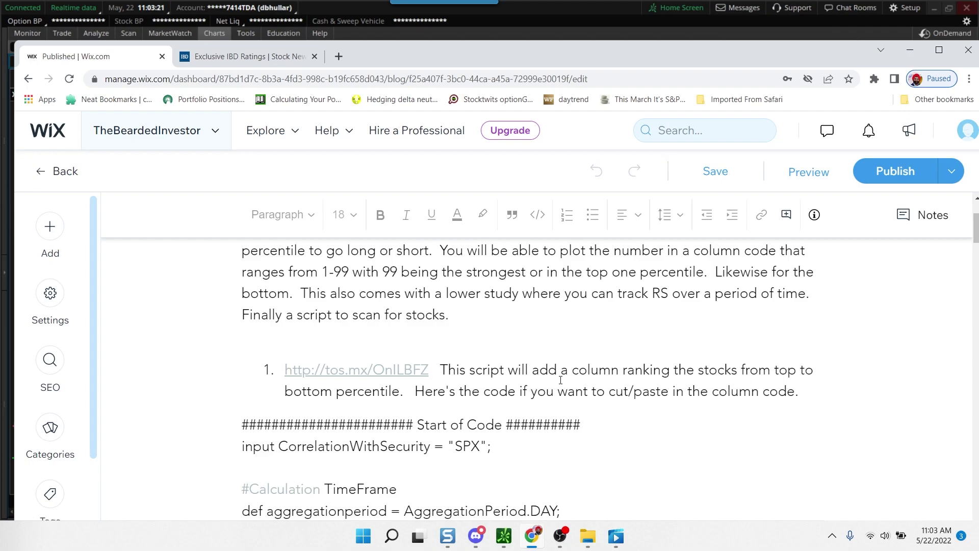
scroll(561, 380, "down", 6)
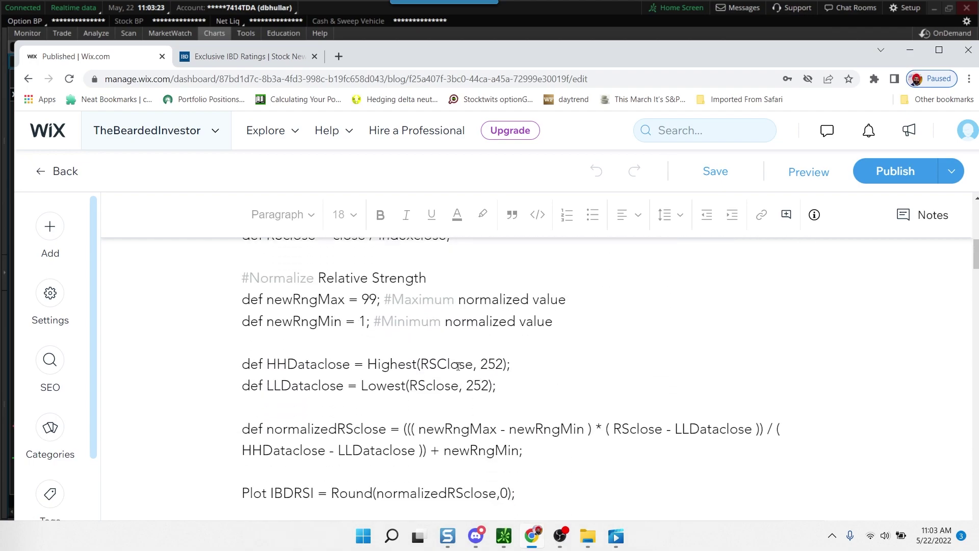
scroll(458, 365, "down", 3)
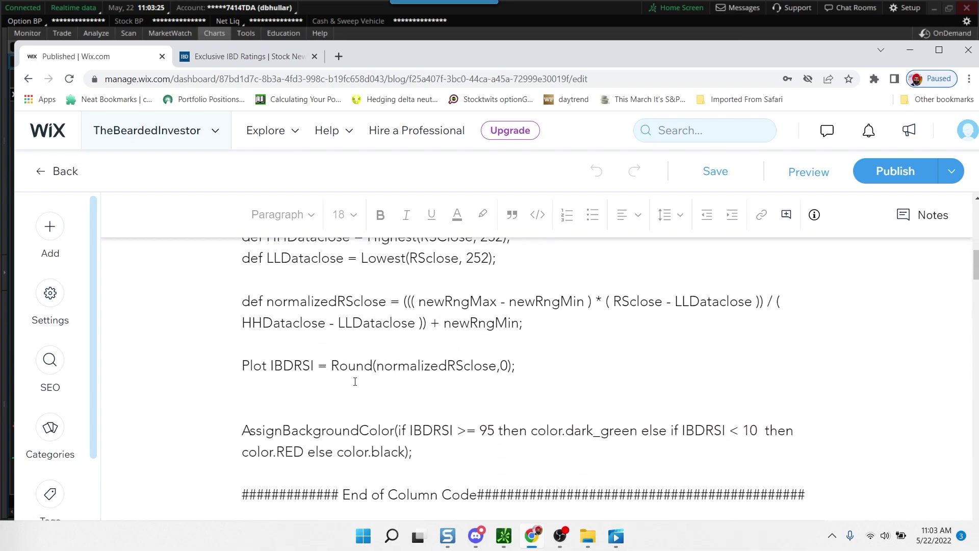
scroll(355, 382, "down", 4)
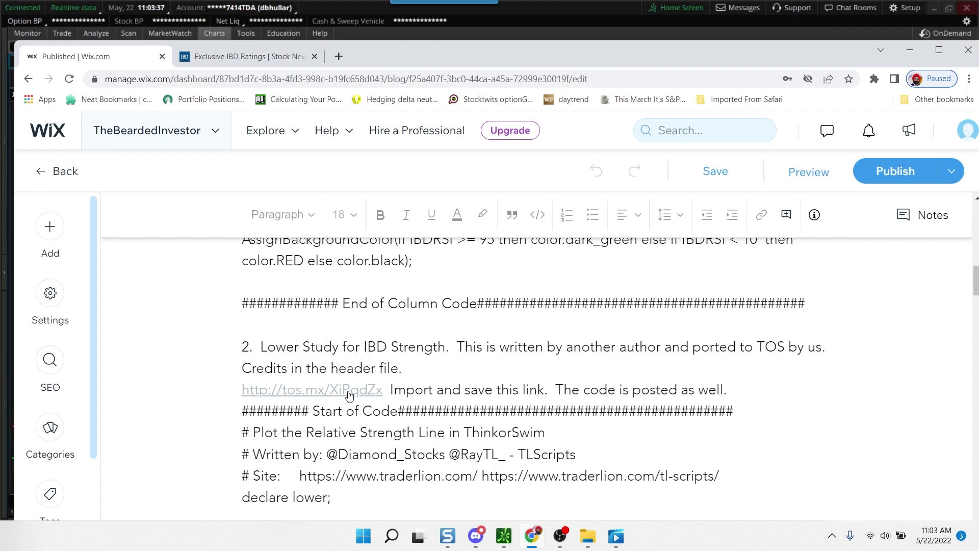
Scroll through the Wix relative-strength blog post, then minimize the browser to reveal the XOM chart.
scroll(349, 396, "down", 12)
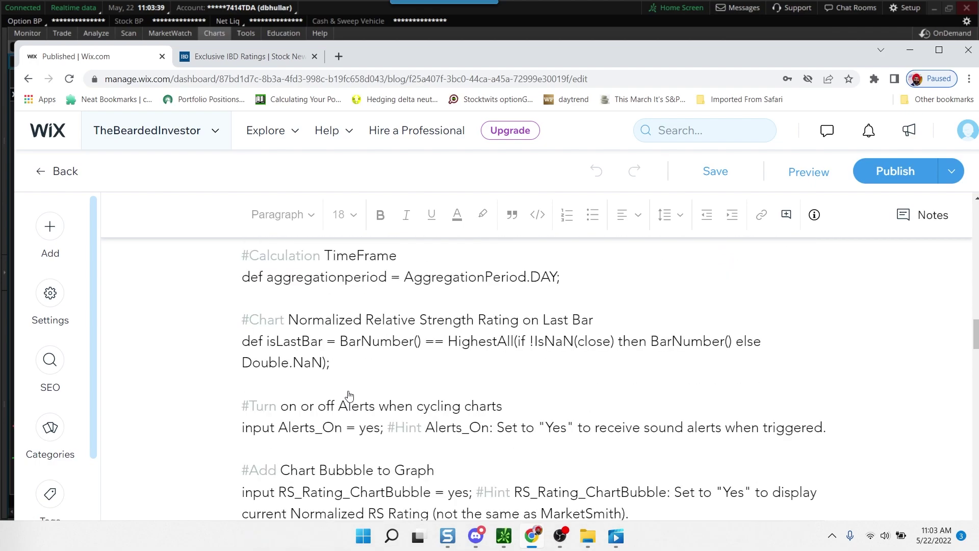
scroll(349, 395, "down", 15)
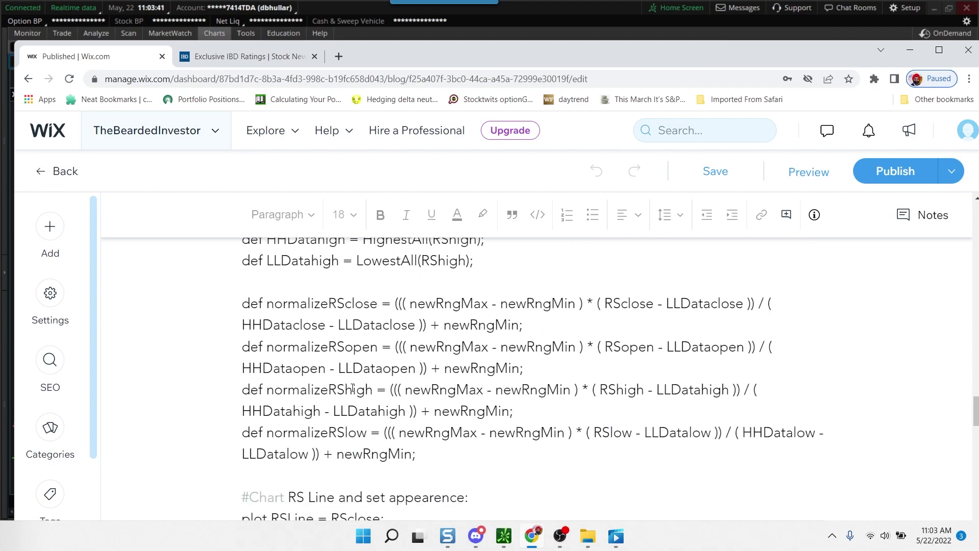
scroll(352, 388, "down", 15)
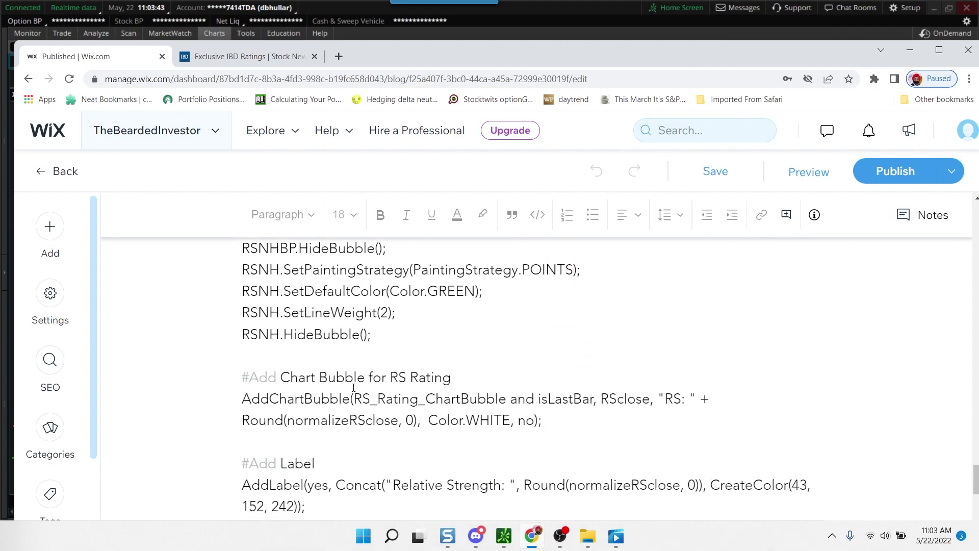
scroll(354, 388, "down", 8)
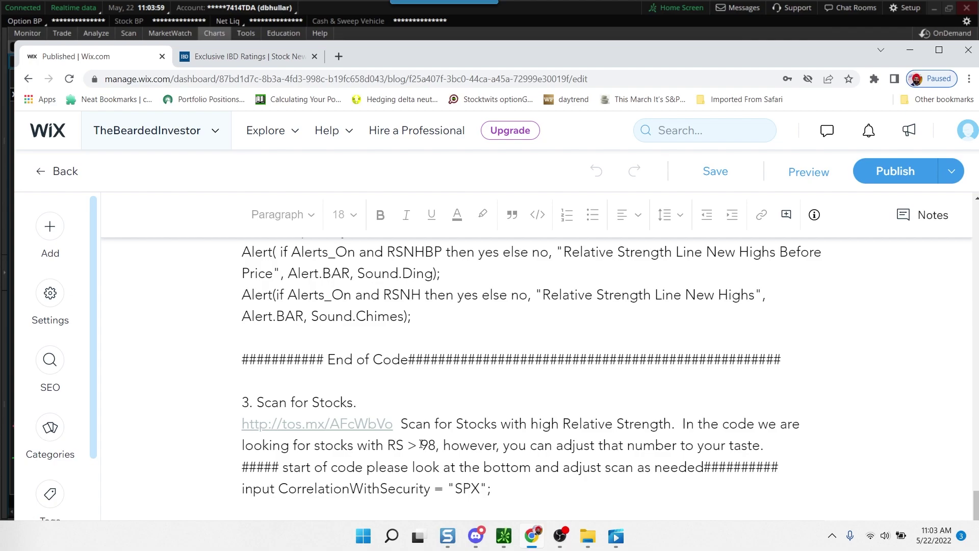
scroll(425, 433, "down", 5)
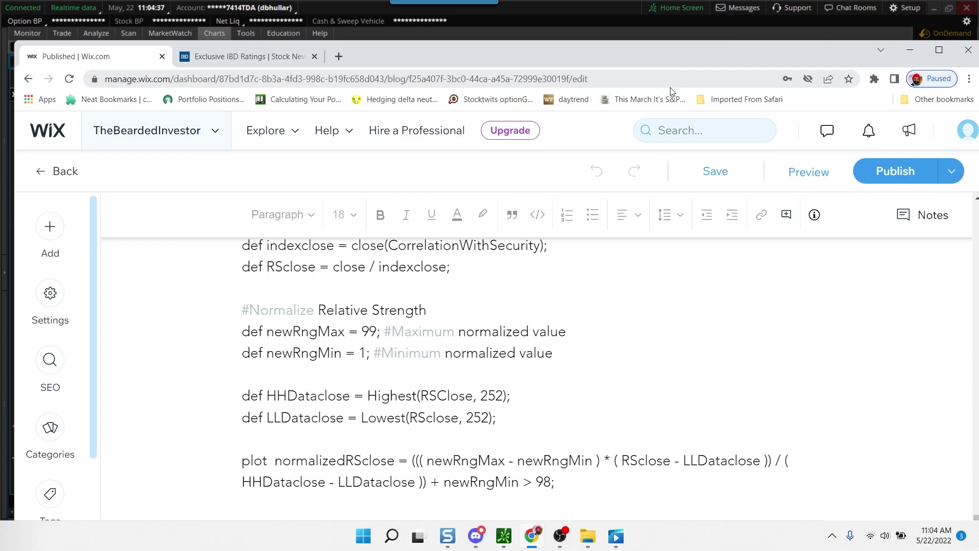
left_click(910, 50)
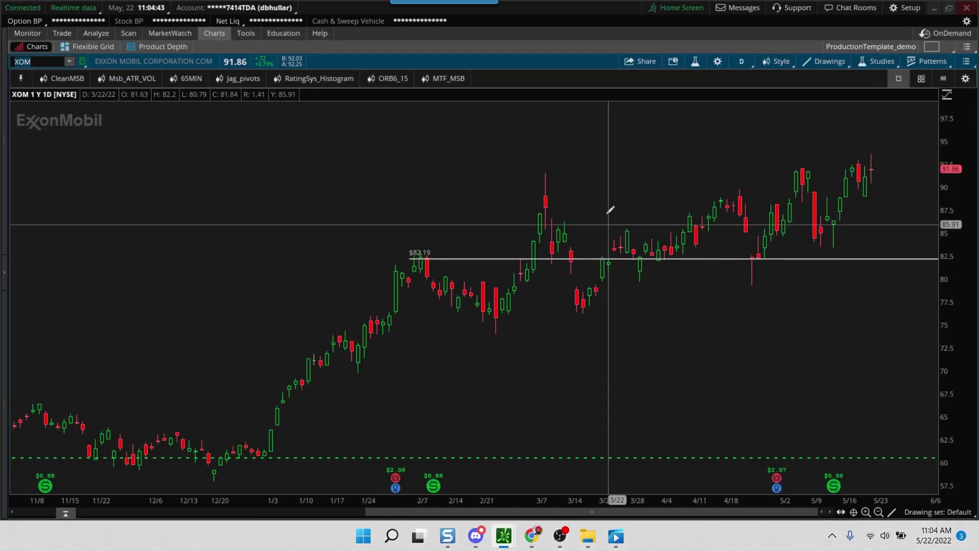
Add the RSI_IBD_LowerStudy study, found by searching 'ibd', to the XOM chart and show the watchlist.
left_click(696, 61)
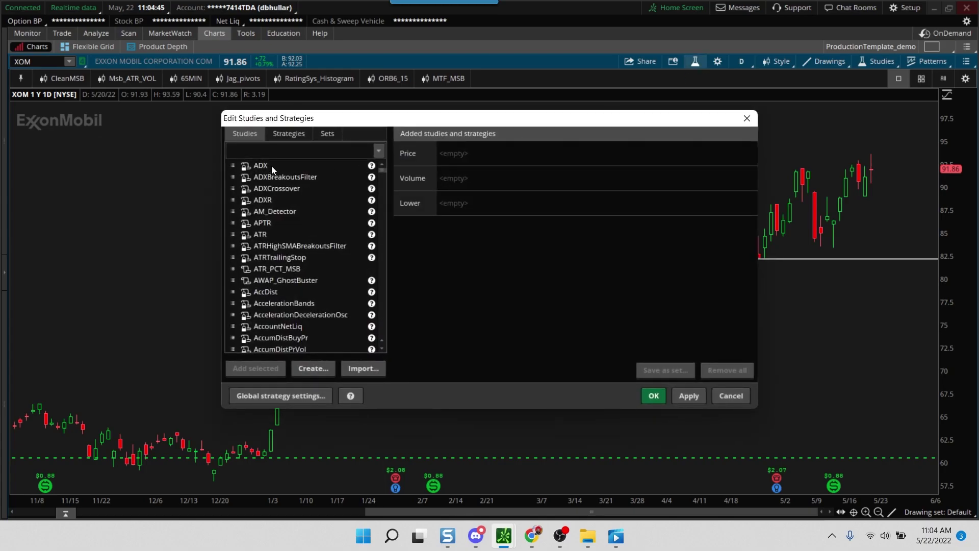
left_click(283, 145)
type("ibd")
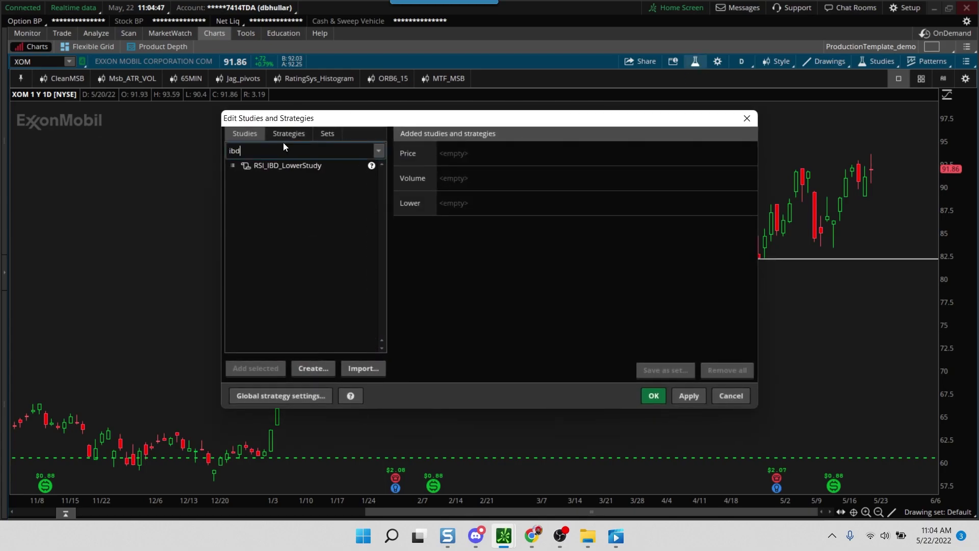
left_click(288, 170)
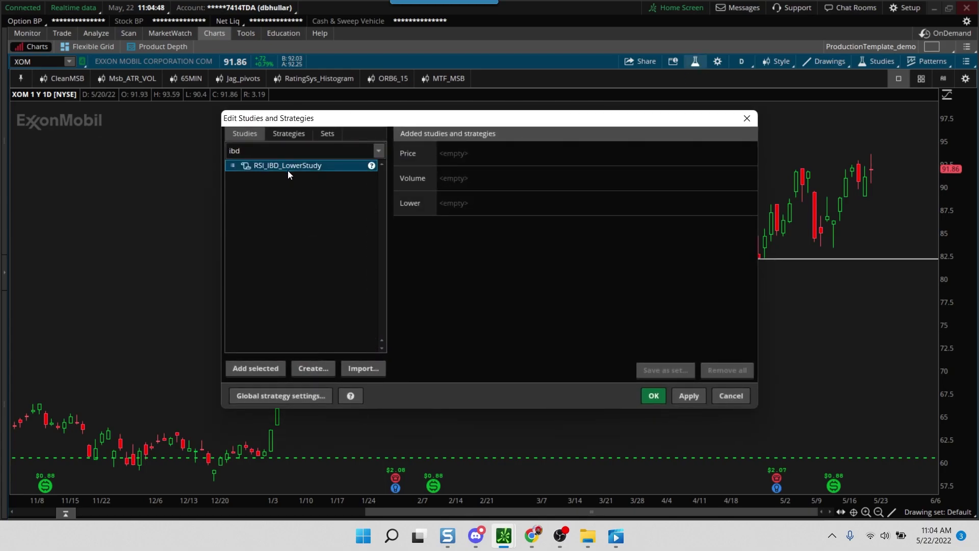
left_click(265, 369)
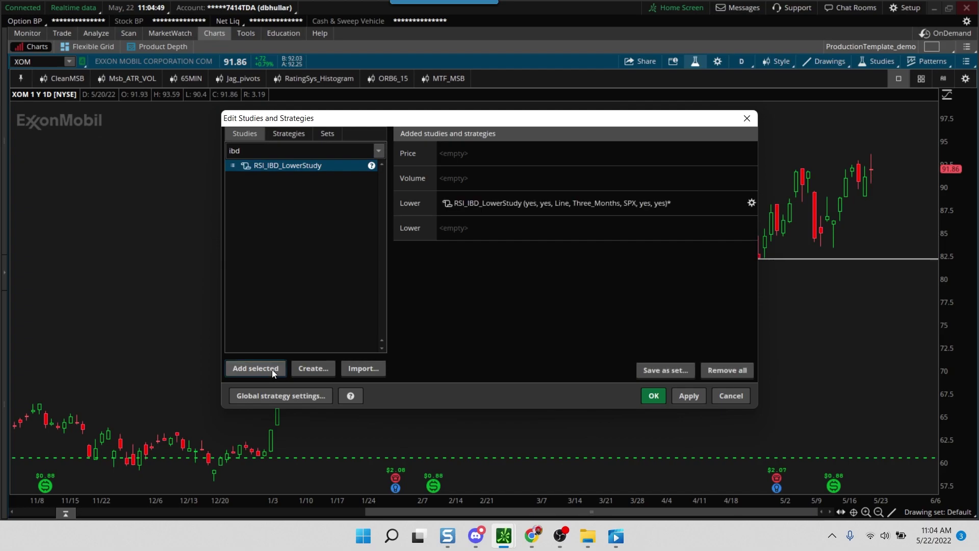
left_click(687, 397)
left_click(655, 396)
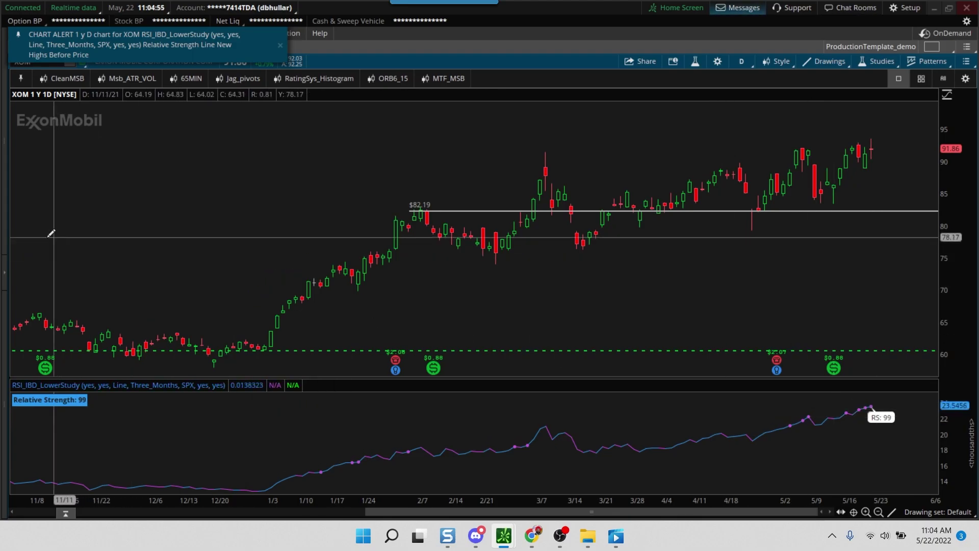
left_click(4, 272)
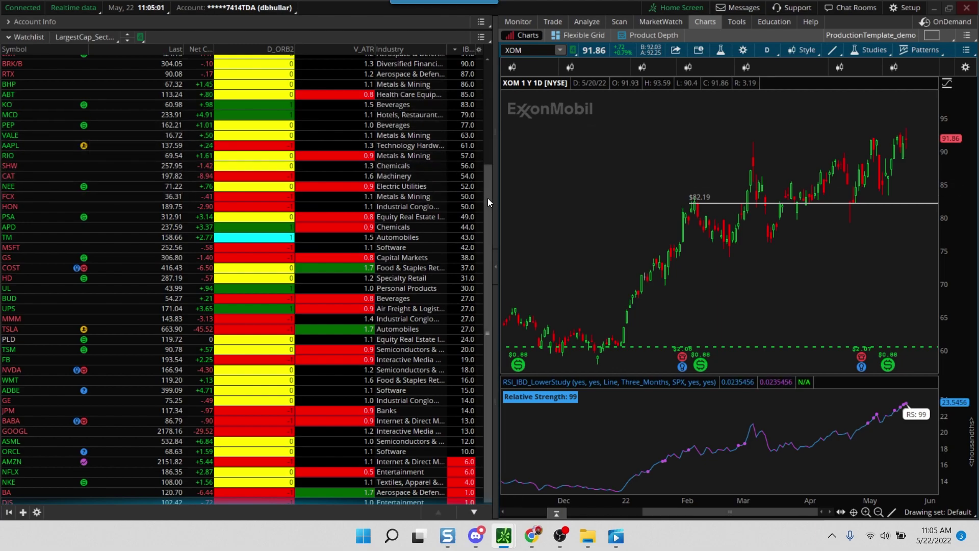
Scroll the watchlist to the top and view the IBD_RSI column's thinkScript in Customize, then close it.
left_click_drag(488, 198, 486, 75)
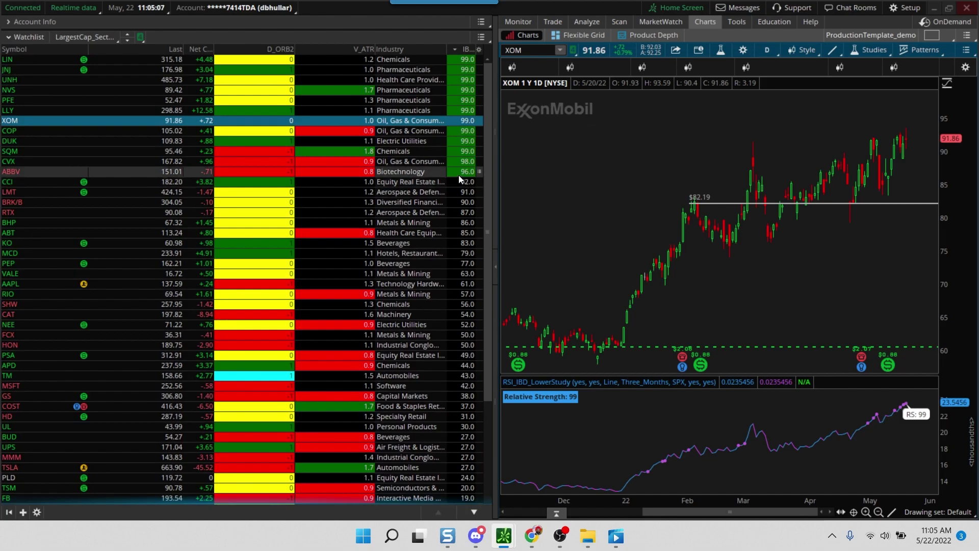
left_click(479, 51)
left_click(501, 69)
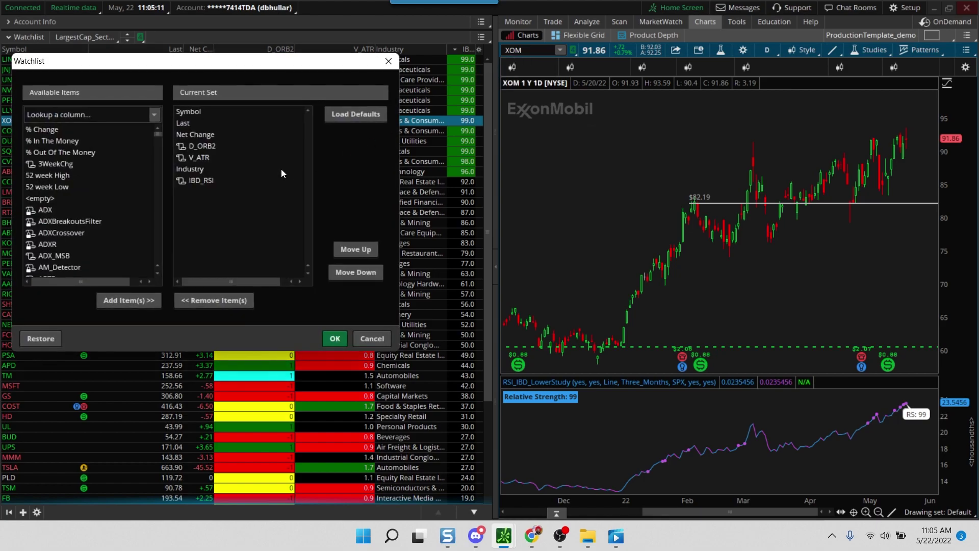
double_click(185, 180)
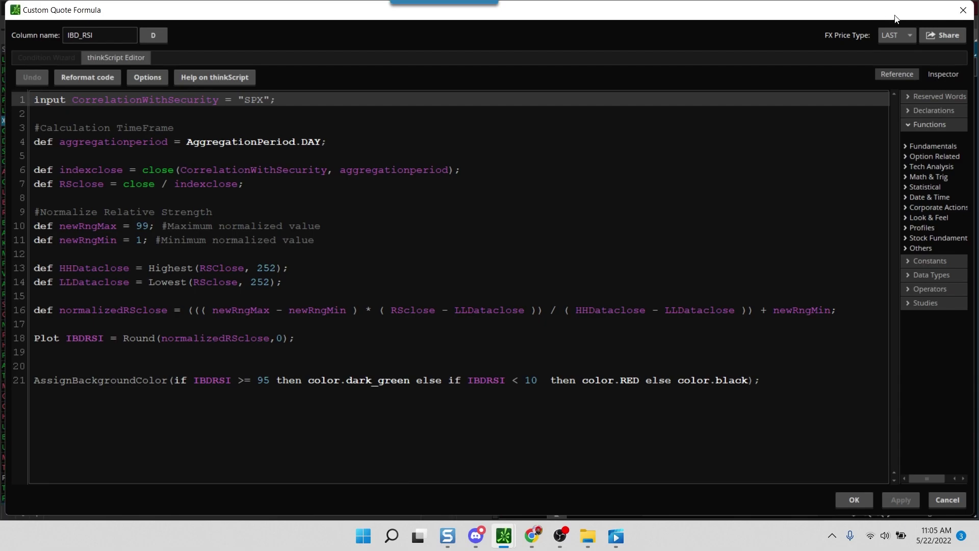
left_click(963, 10)
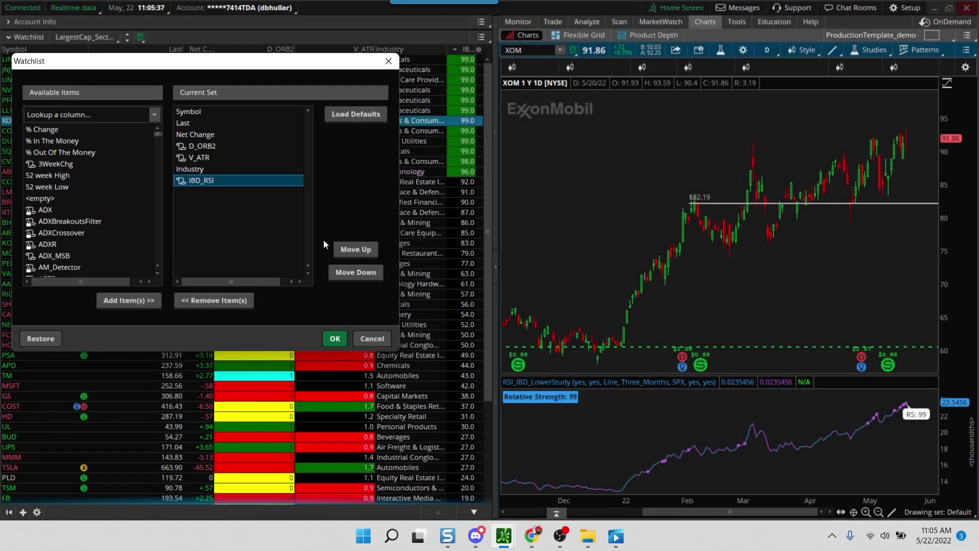
Close the column setup, load the JNJ, PFE and SHW charts, then hide the watchlist.
left_click(380, 337)
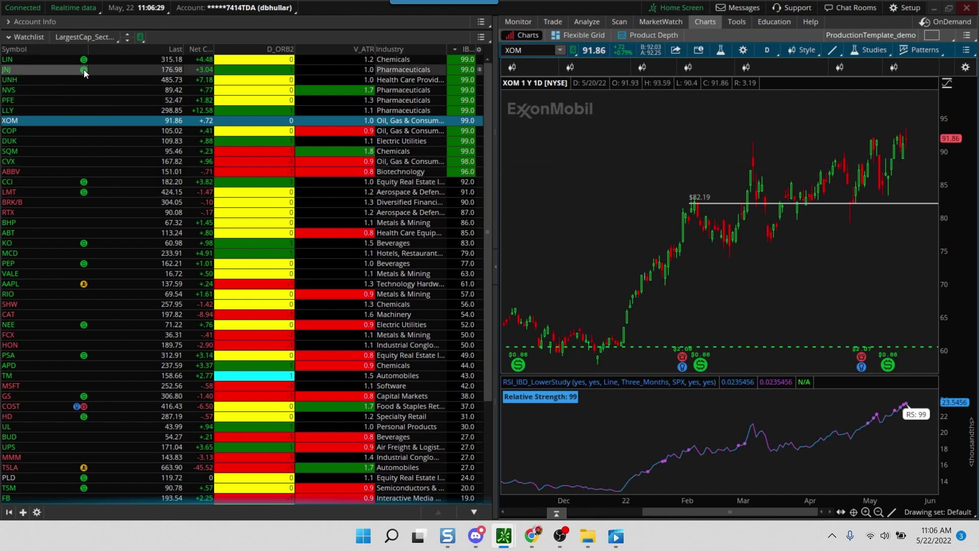
left_click(158, 73)
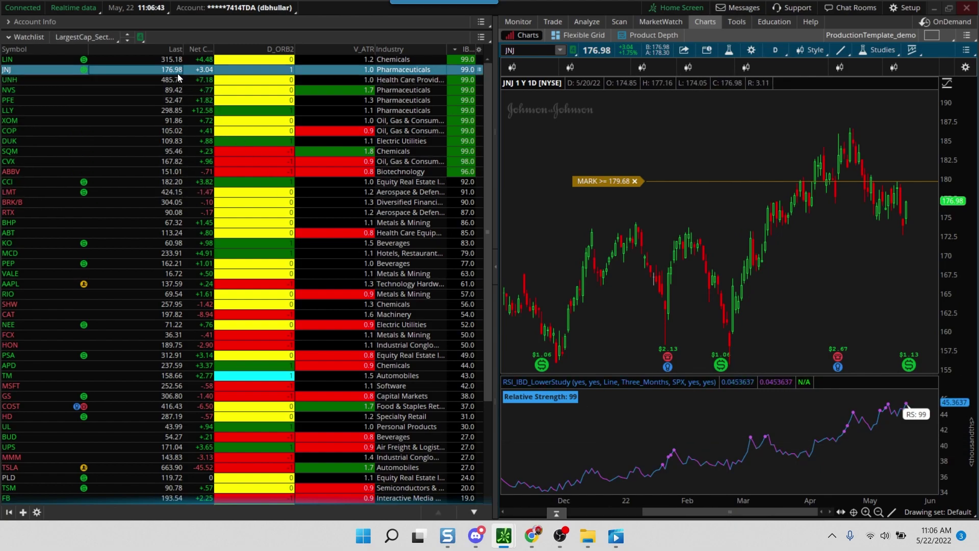
left_click(175, 101)
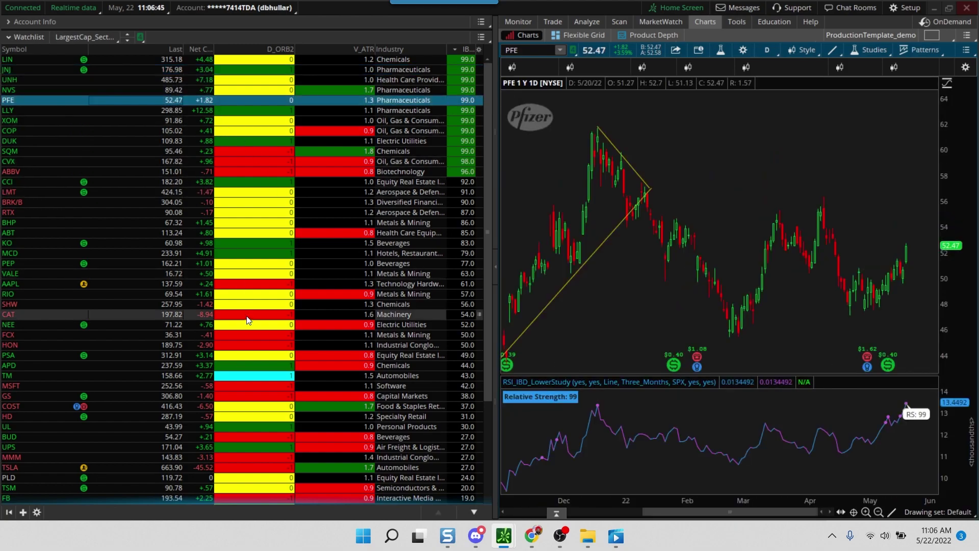
left_click(233, 306)
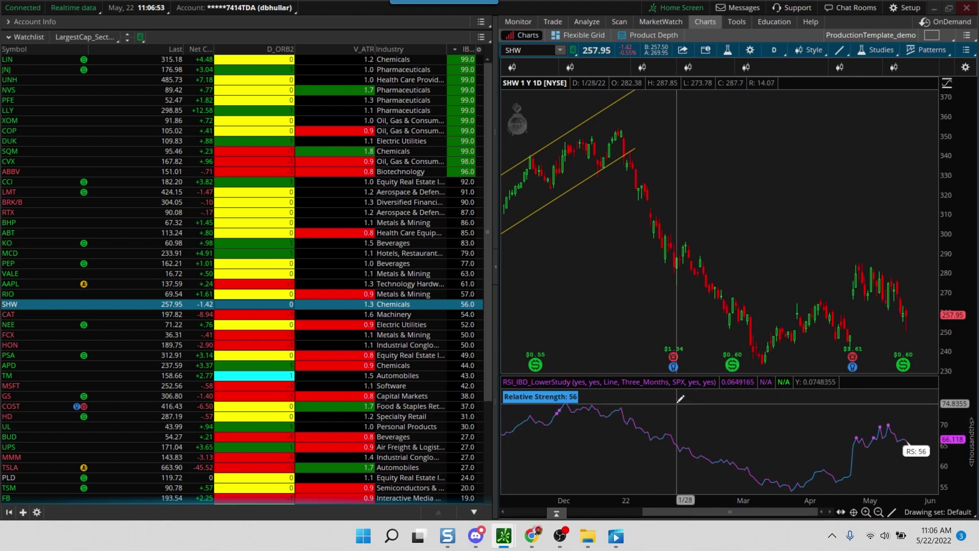
left_click(495, 265)
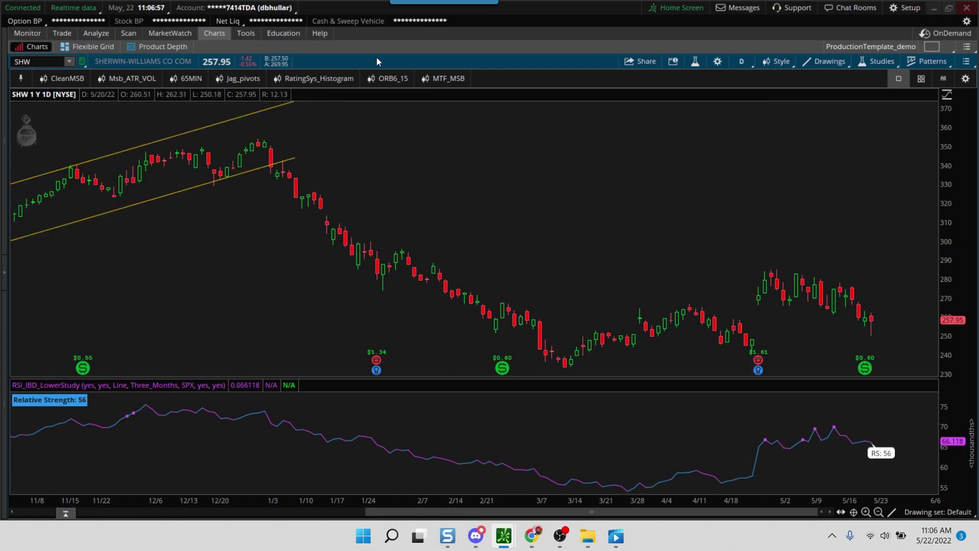
left_click(129, 32)
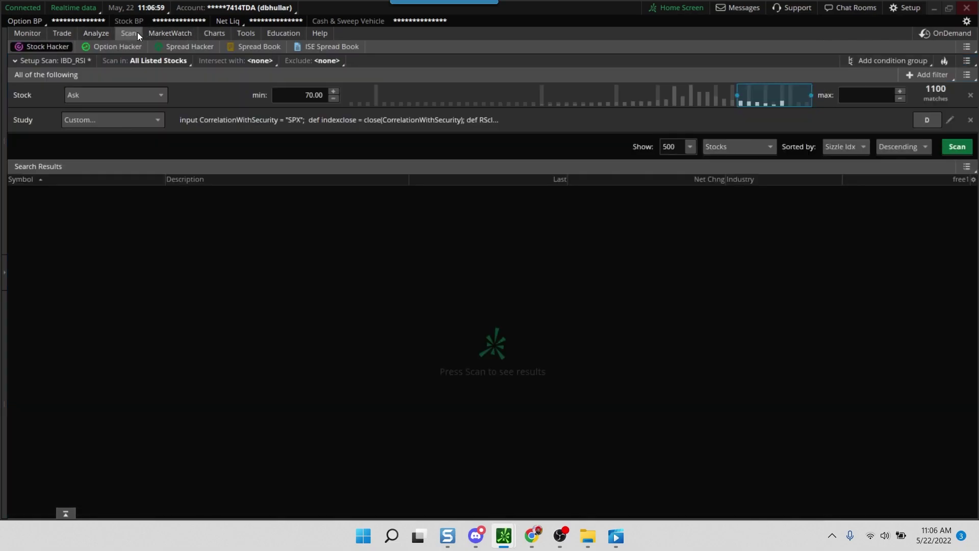
left_click(947, 117)
left_click(485, 312)
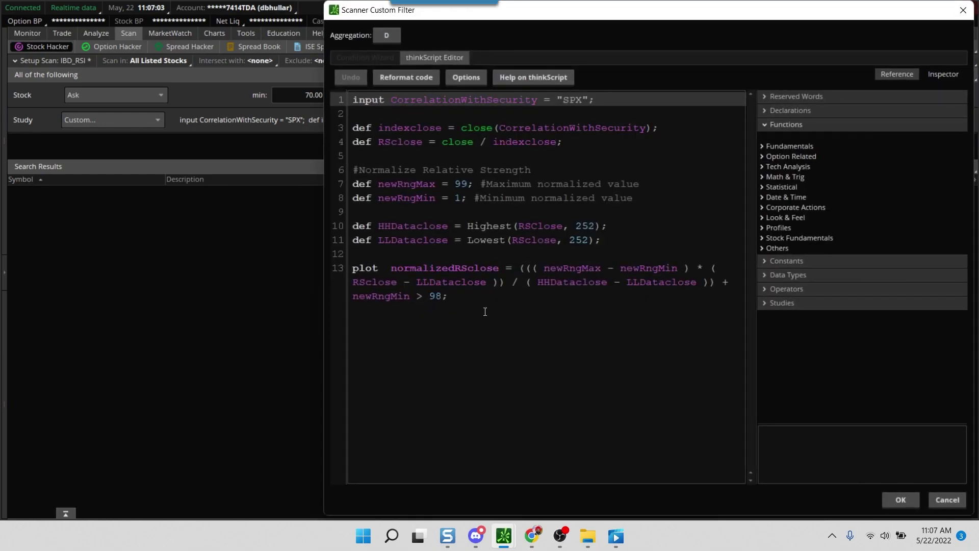
left_click(455, 304)
left_click(959, 502)
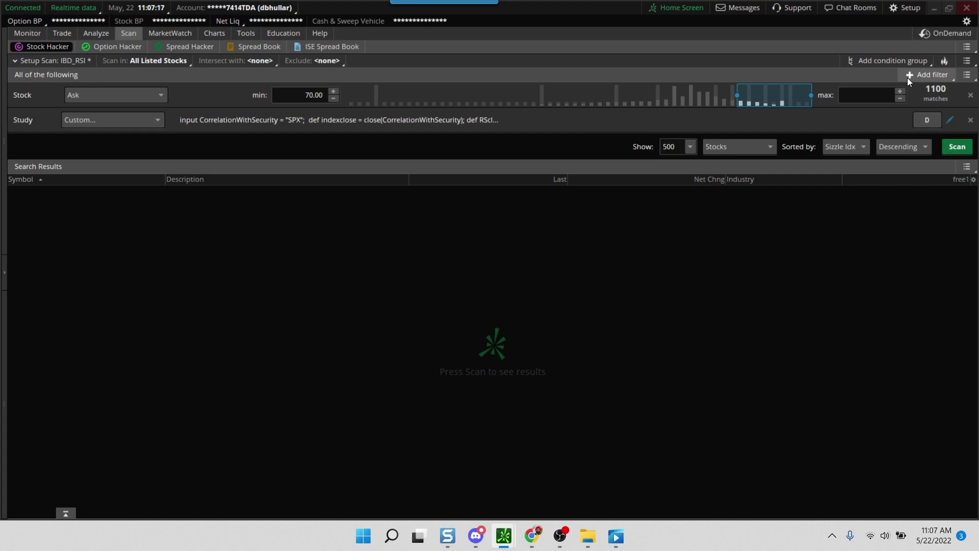
left_click(216, 31)
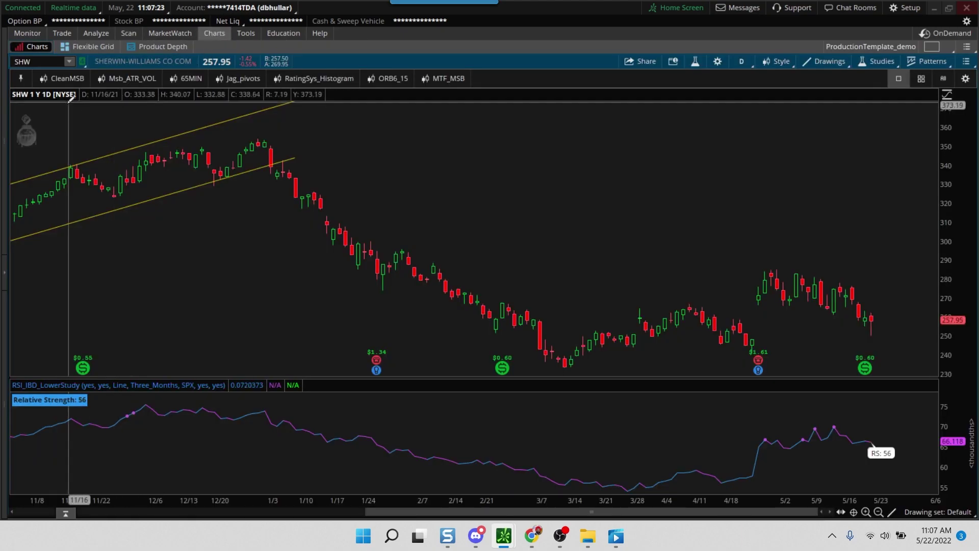
Show the watchlist beside the SHW chart and switch it to the IBD_RSI list.
left_click(5, 275)
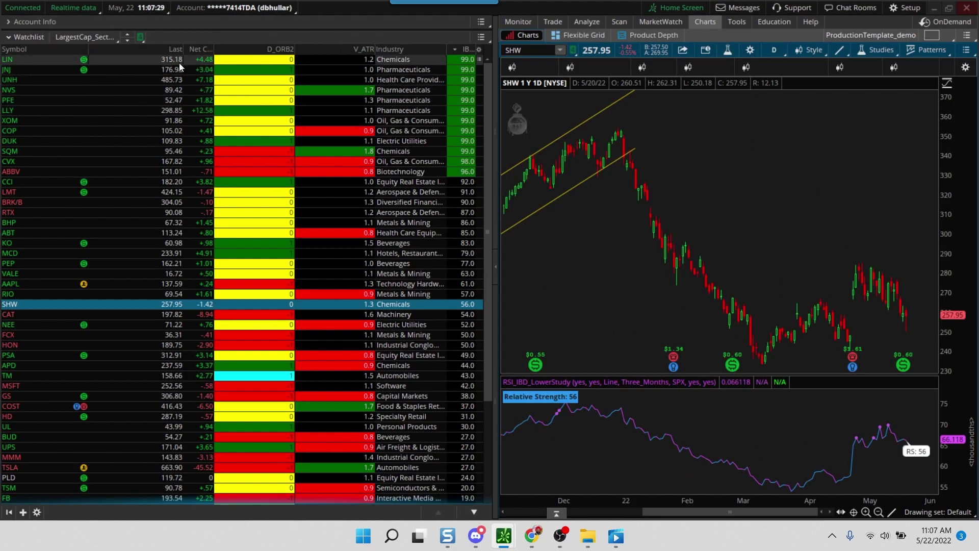
left_click(59, 35)
mouse_move(73, 110)
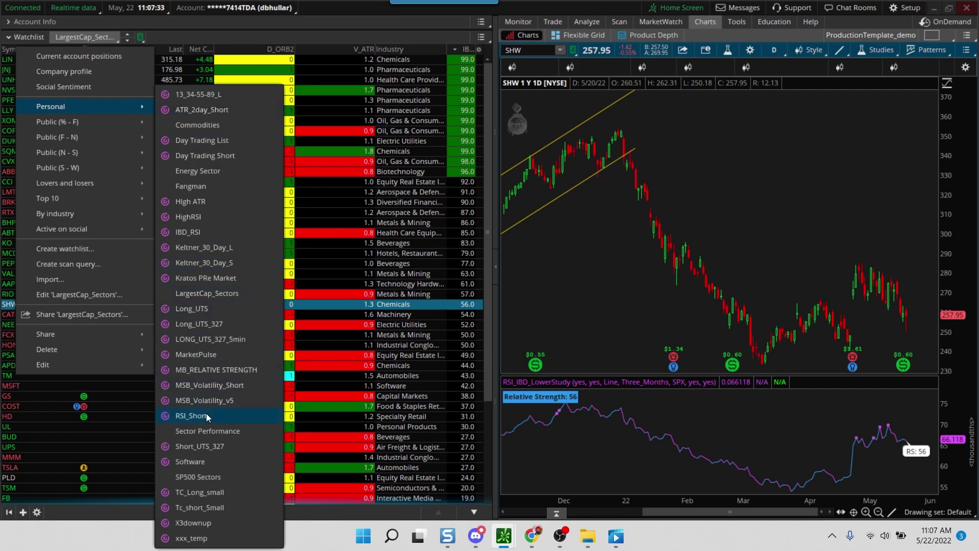
left_click(199, 232)
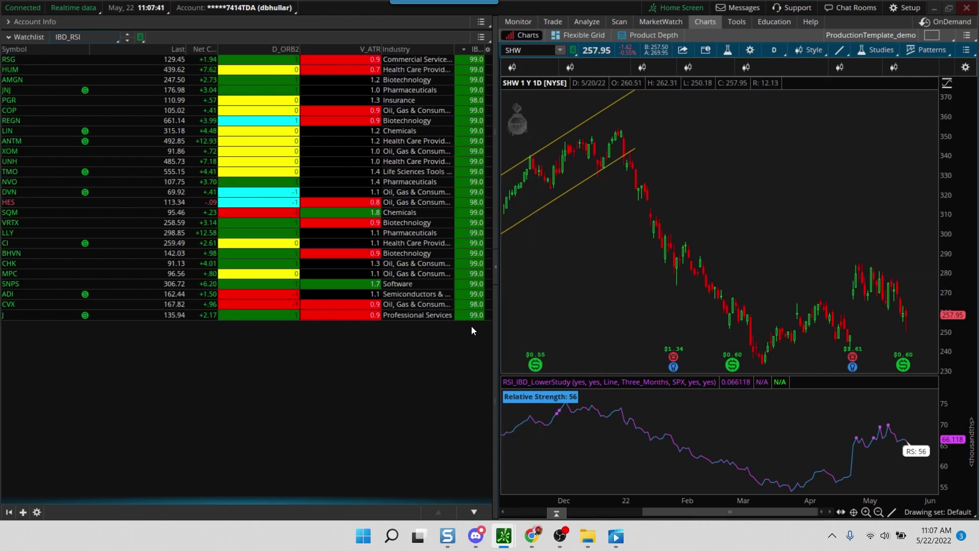
Sort the watchlist by IBD relative strength with 99 ratings first, then by industry.
left_click(467, 49)
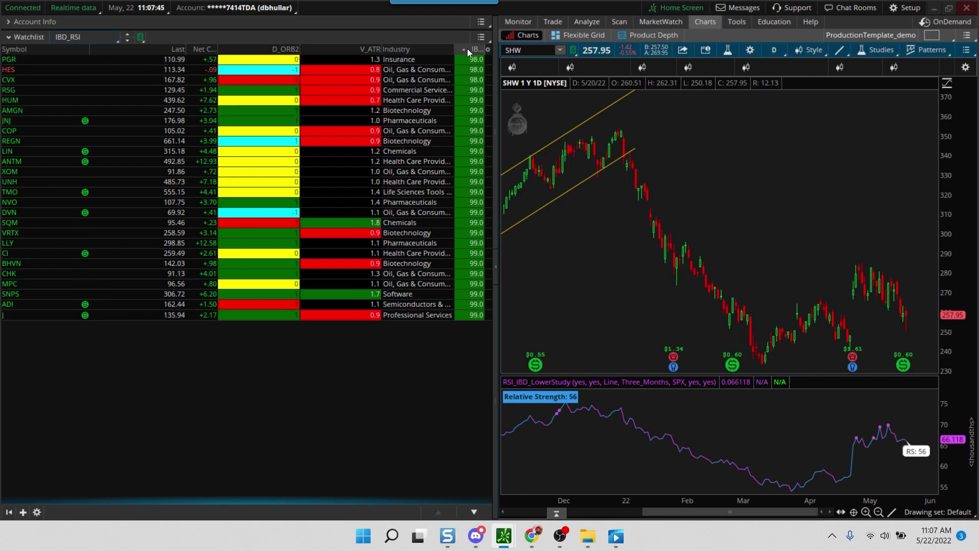
left_click(467, 49)
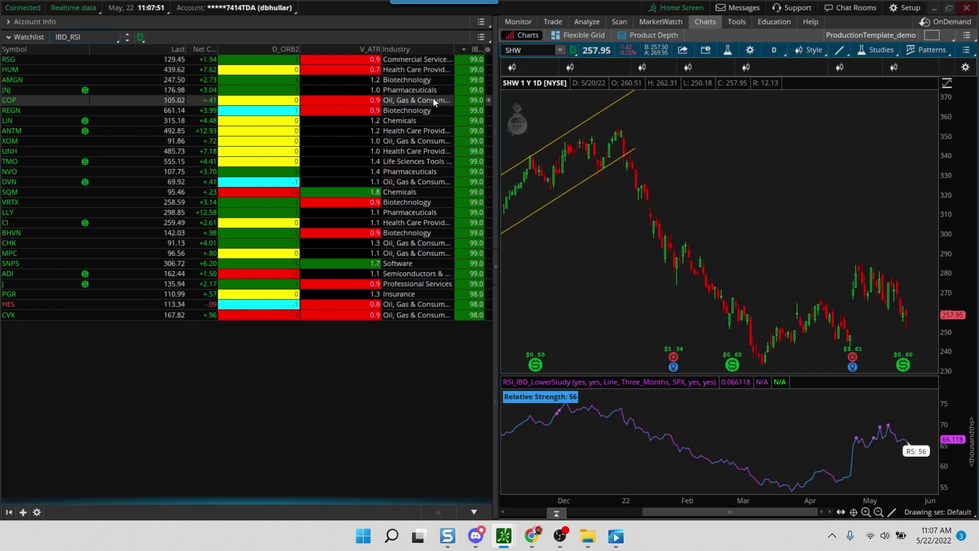
left_click(412, 51)
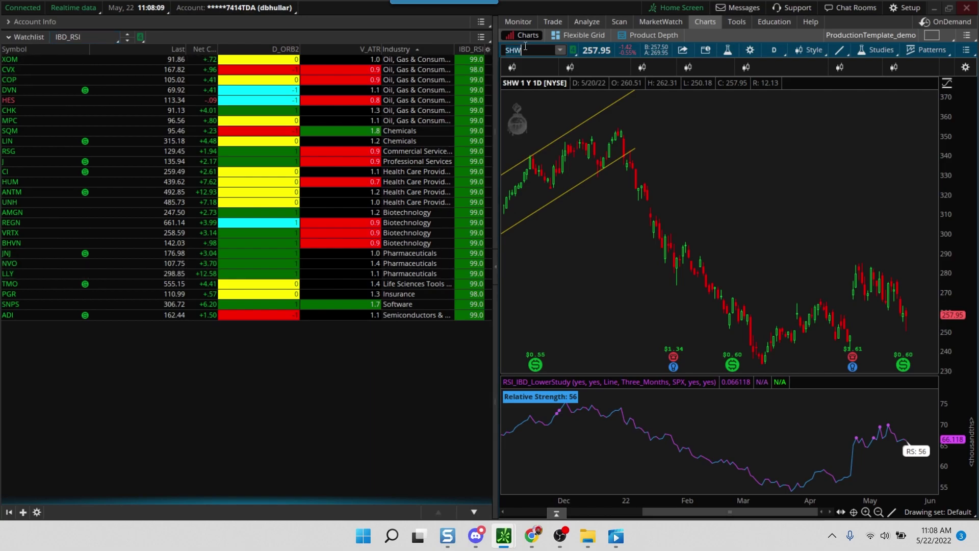
Chart the XLV sector ETF (RS 99), then switch the chart to IBB (RS 22).
key("BackSpace")
key("BackSpace")
key("BackSpace")
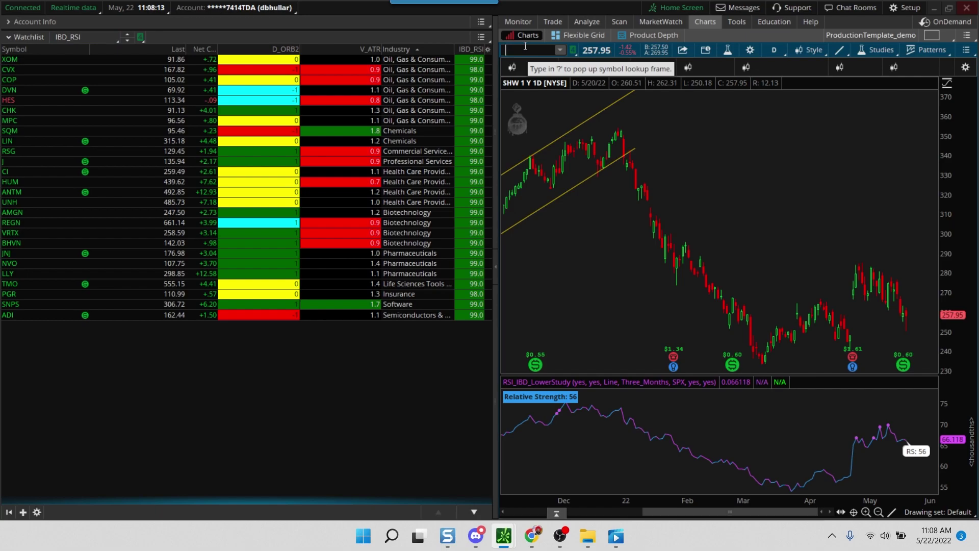
type("XLV")
key("Return")
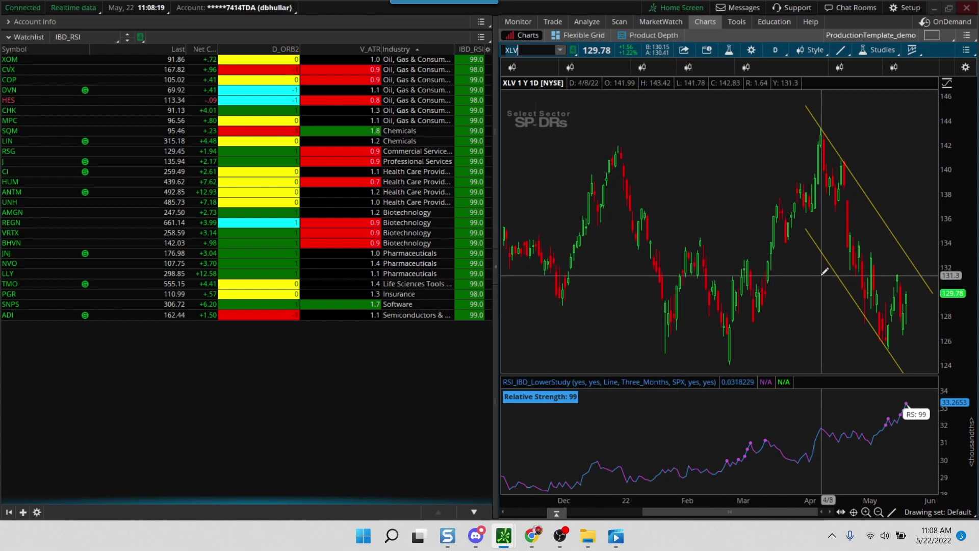
type("IBB")
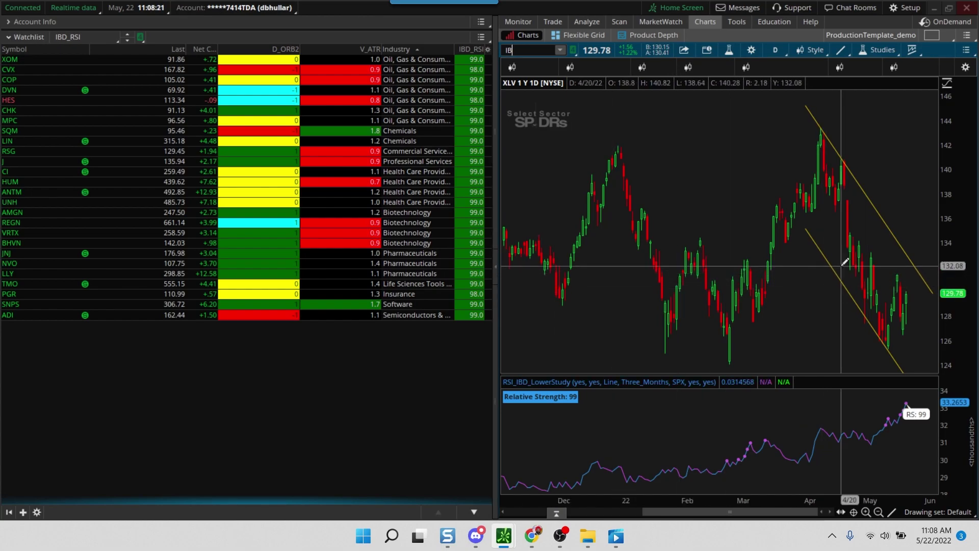
key("Return")
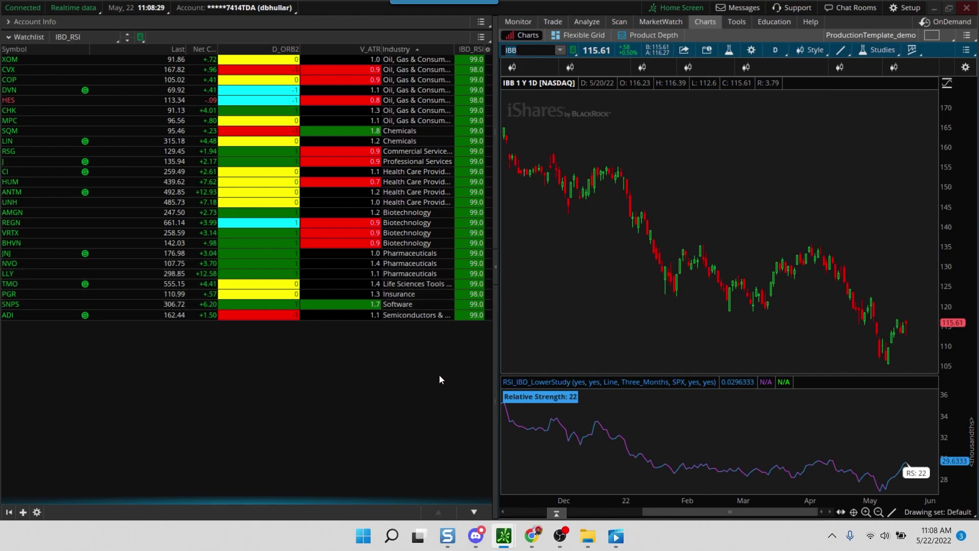
Hide the watchlist, load the ProductionTemplate_demo layout, and set a 20-day 10-minute timeframe.
left_click(495, 267)
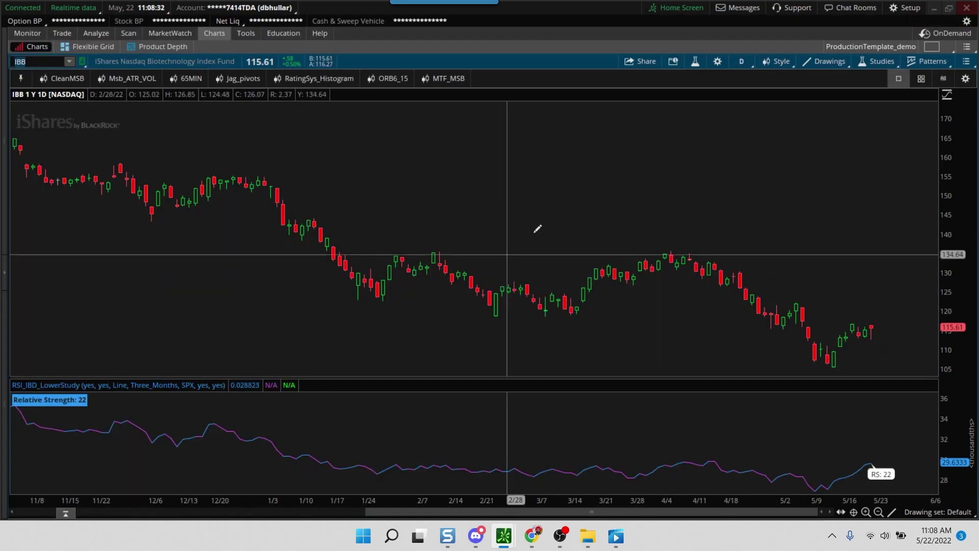
left_click(936, 48)
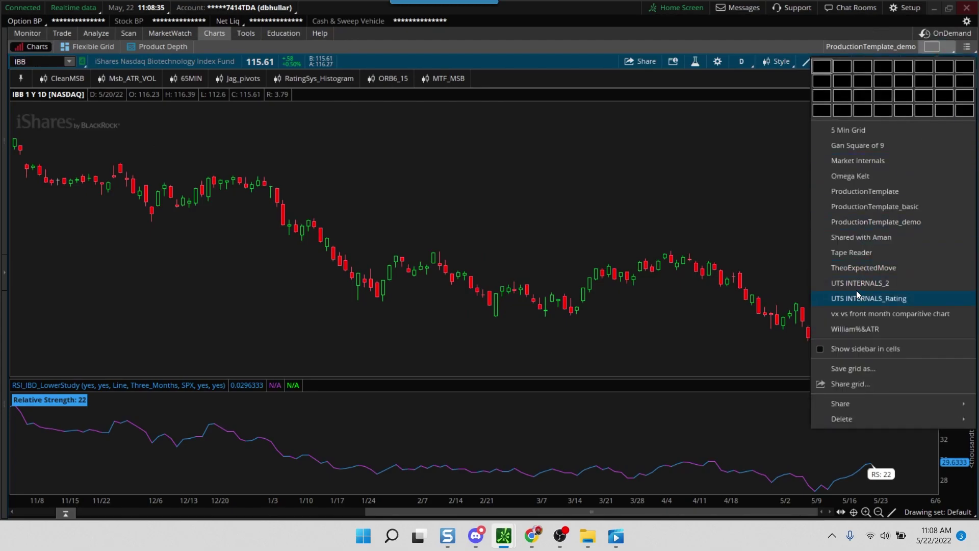
left_click(876, 221)
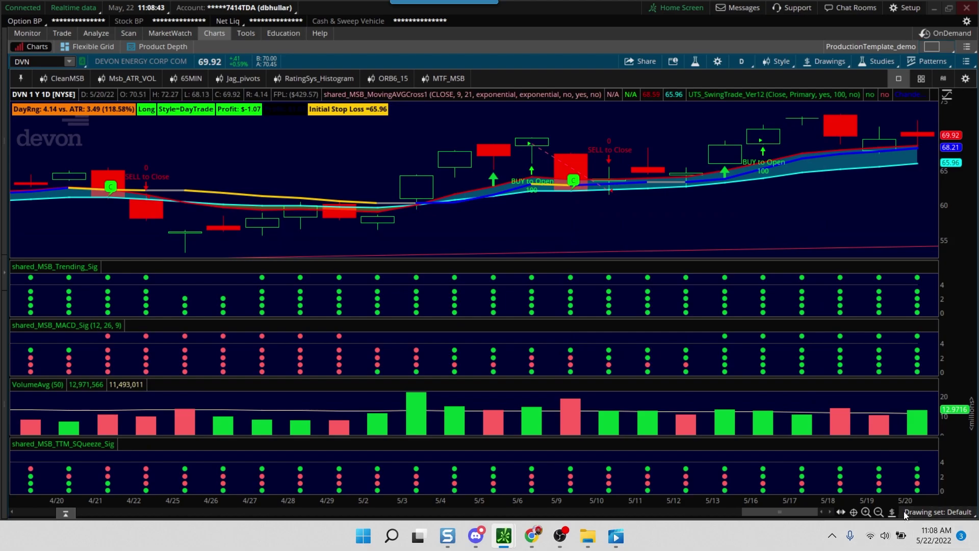
left_click(879, 512)
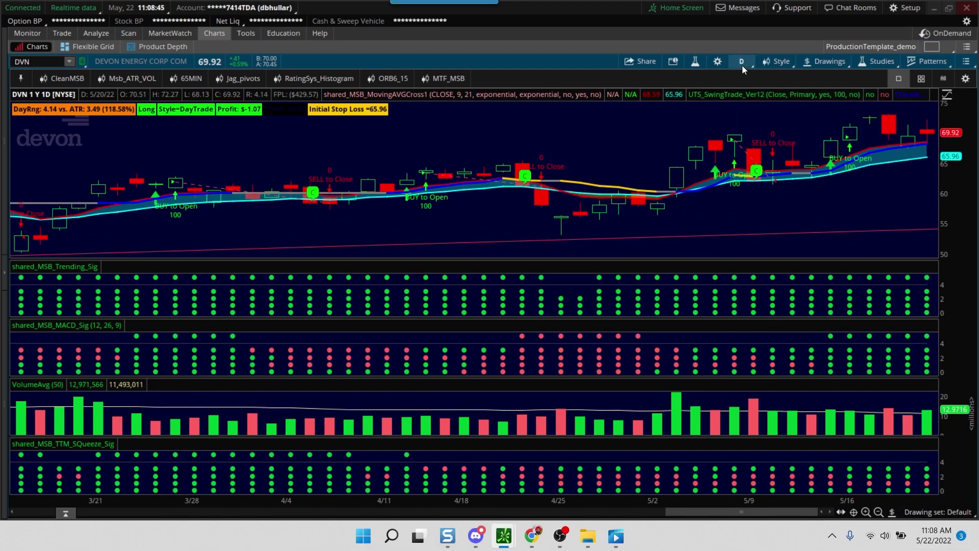
left_click(742, 66)
left_click(706, 176)
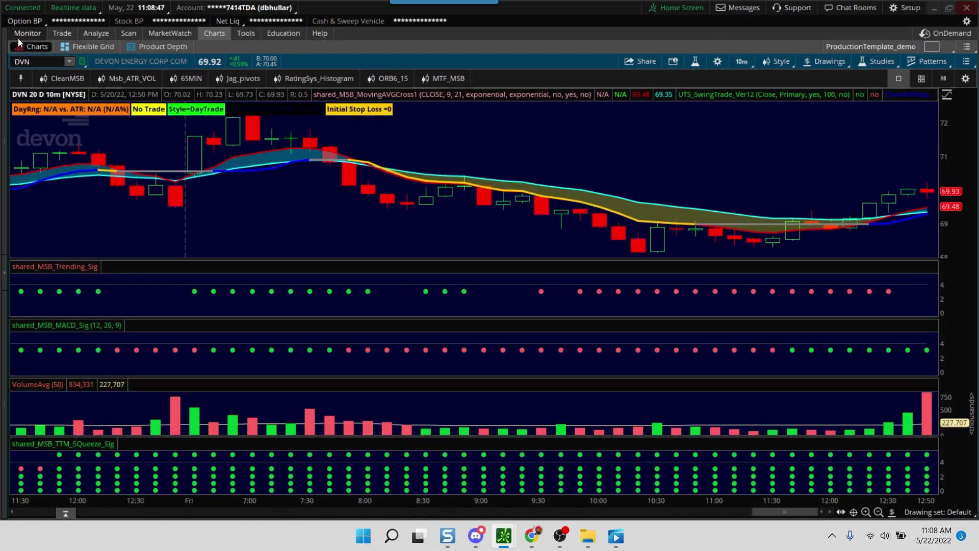
Load TSLA into the chart and zoom out to show more bars.
left_click(37, 58)
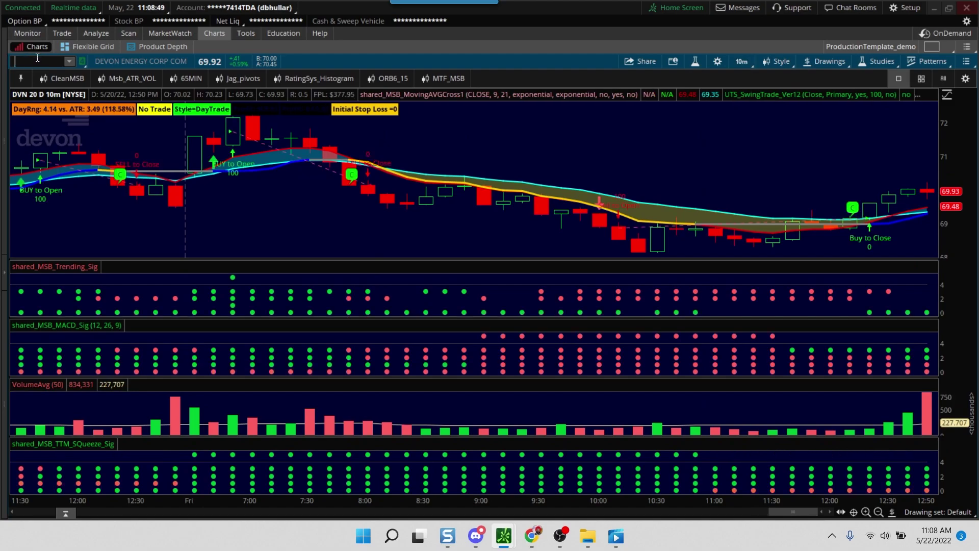
type("ASLA")
key("Return")
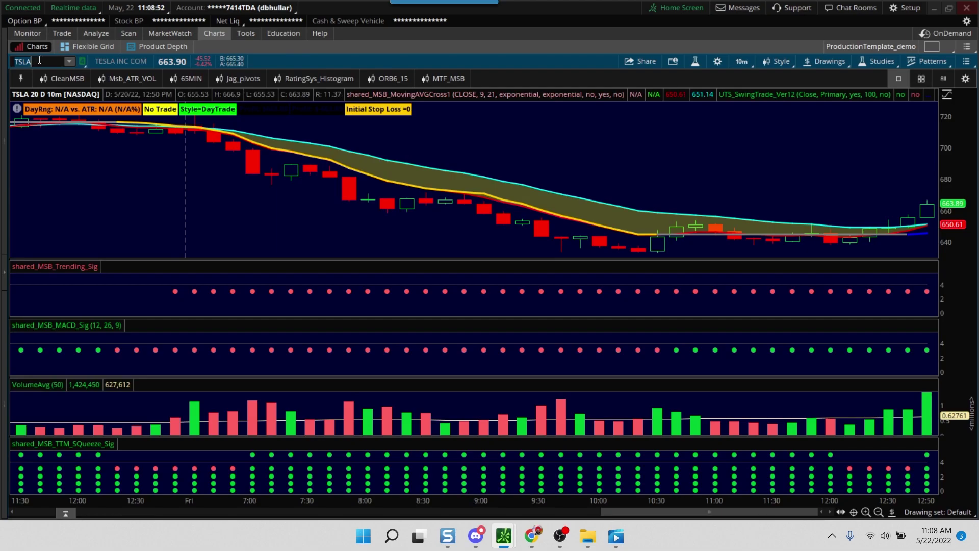
left_click(879, 513)
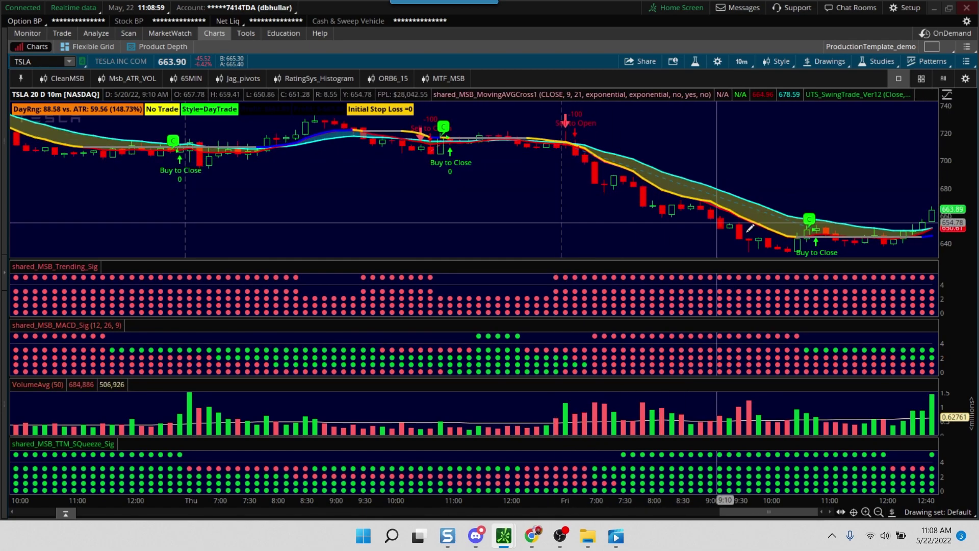
Review the UTS_SwingTrade_Ver12 strategy report for TSLA, total P/L $28,220.05, then close it.
right_click(567, 125)
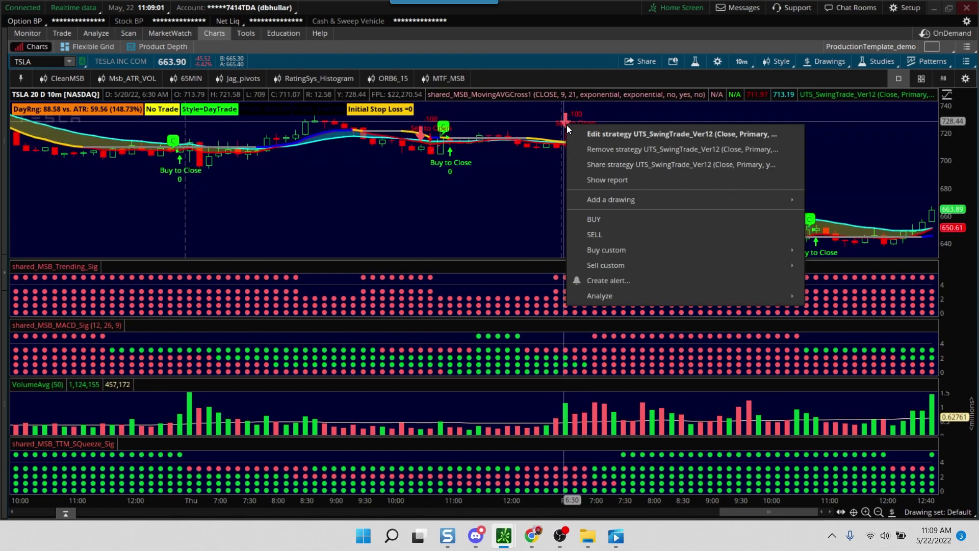
left_click(599, 180)
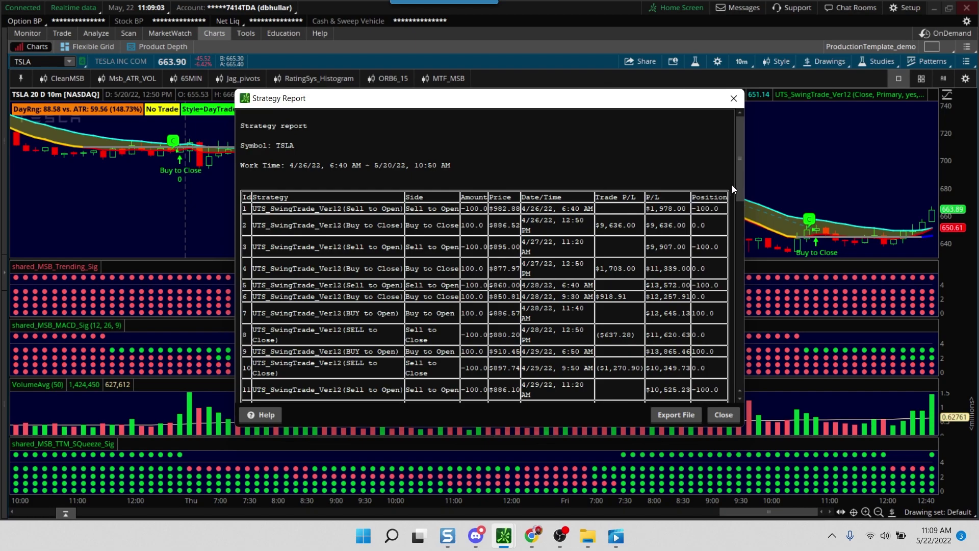
left_click_drag(736, 182, 741, 387)
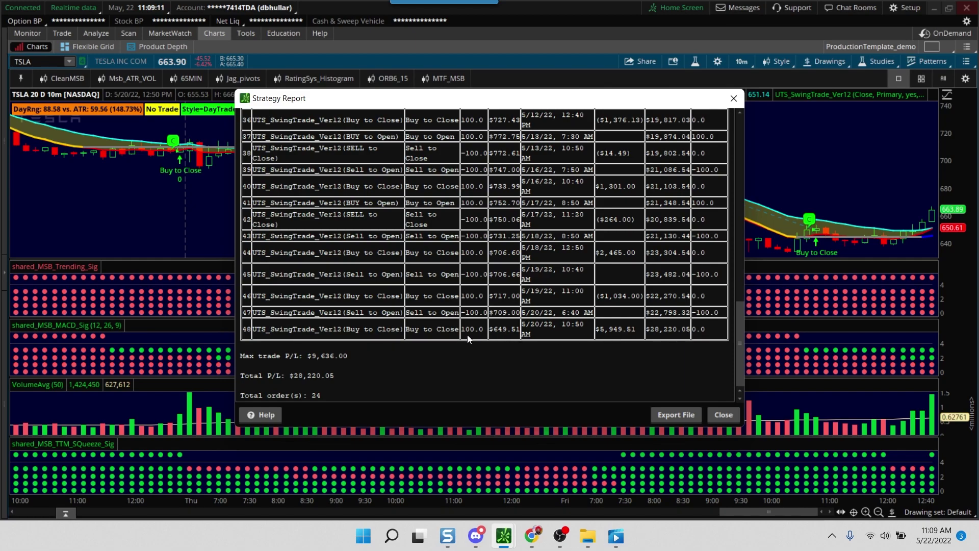
left_click(723, 415)
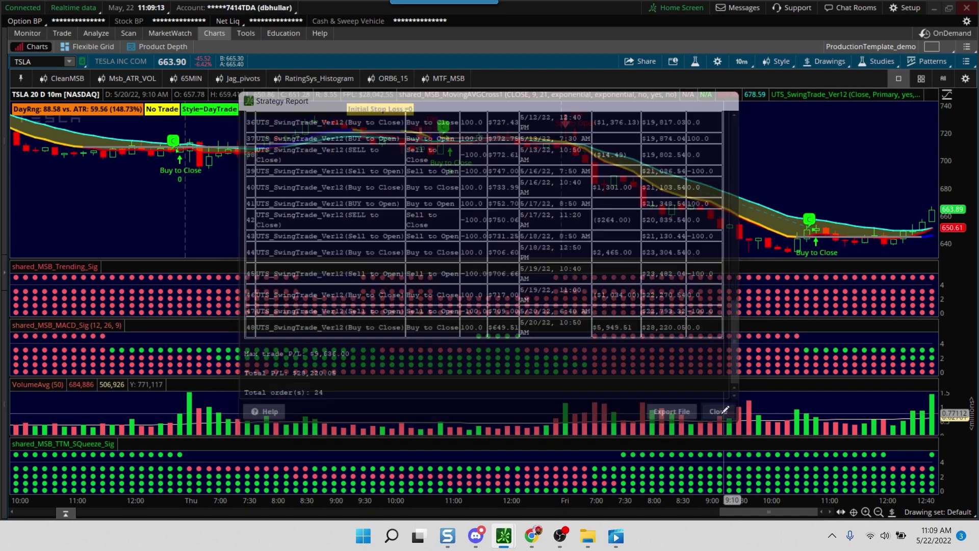
Switch the chart symbol to GOOGL.
left_click(46, 65)
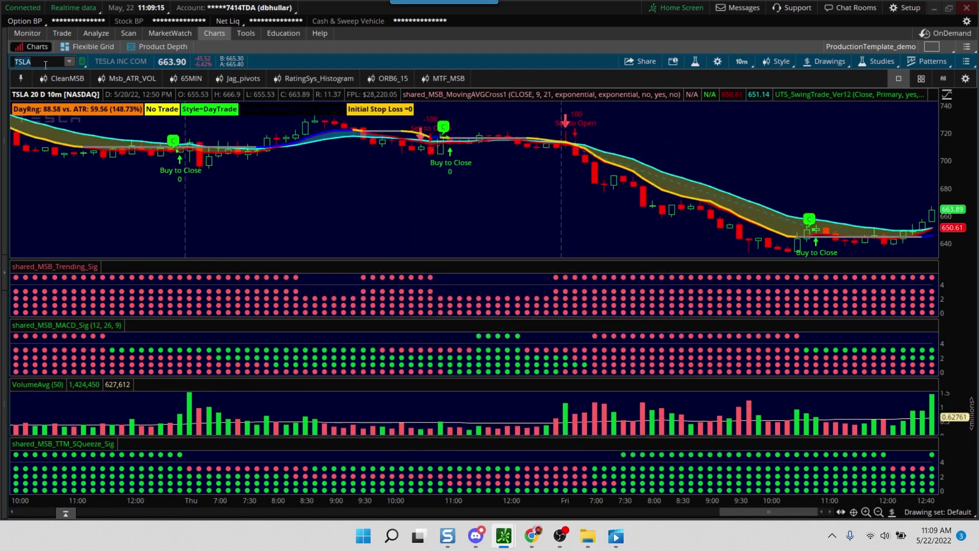
type("GOOGL")
key("Return")
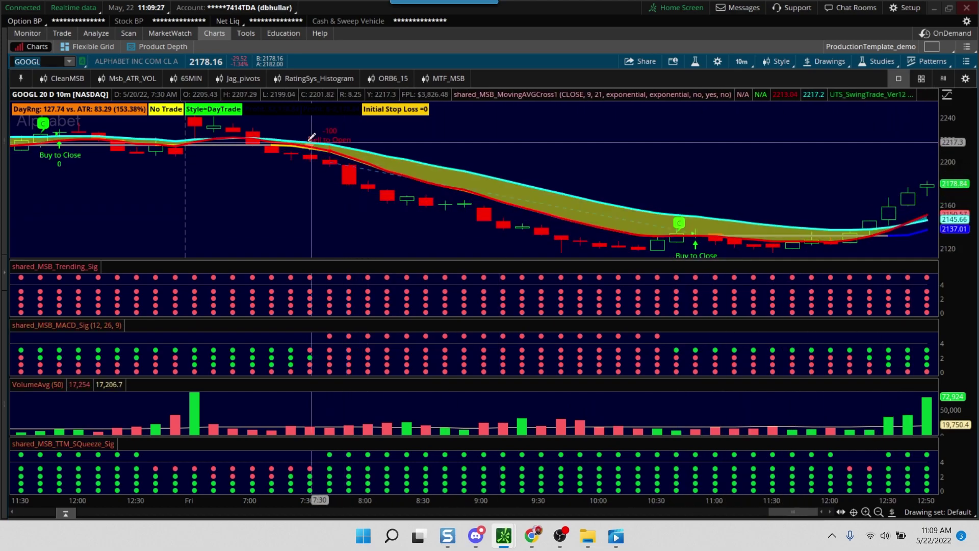
right_click(312, 135)
left_click(380, 201)
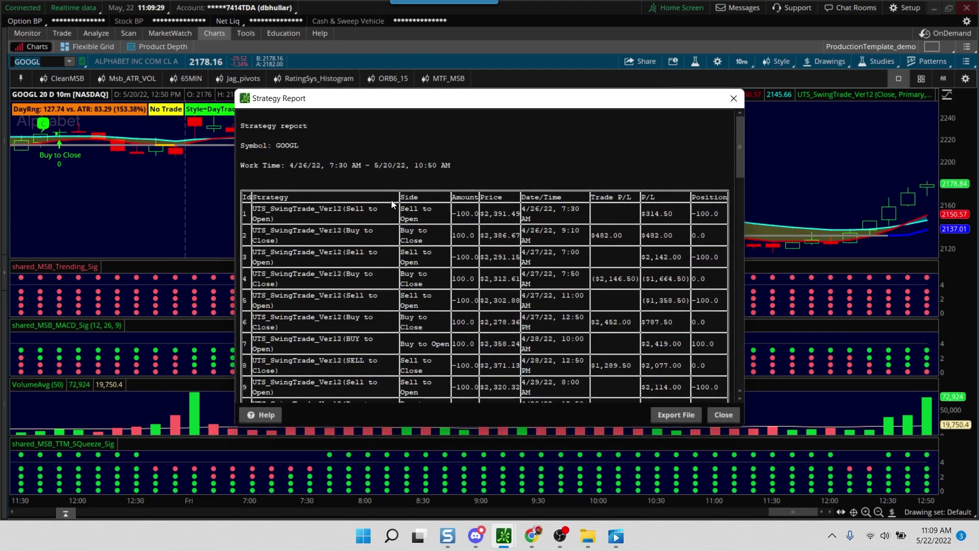
left_click_drag(738, 163, 744, 403)
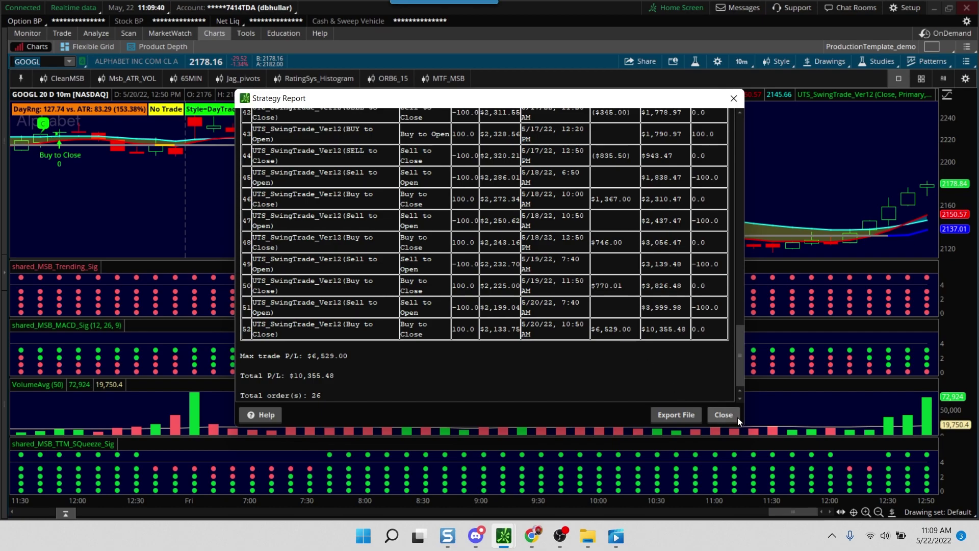
left_click(724, 415)
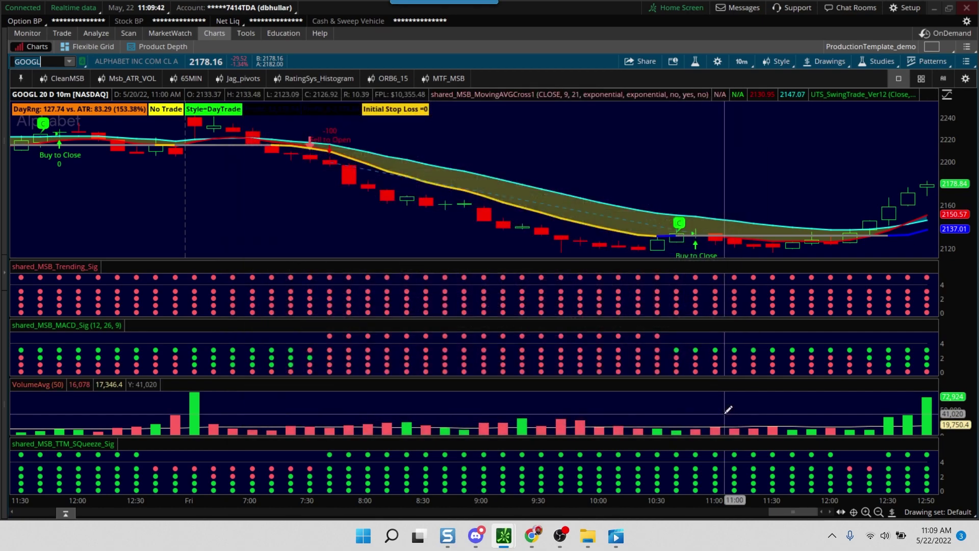